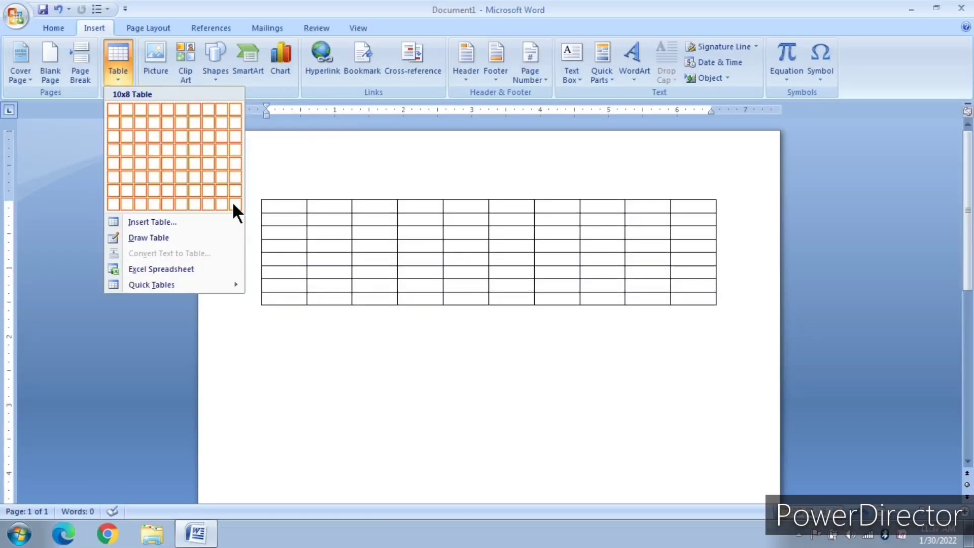
Start a new table through the Insert Table dialog and set it to 12 columns and 5 rows
click(173, 221)
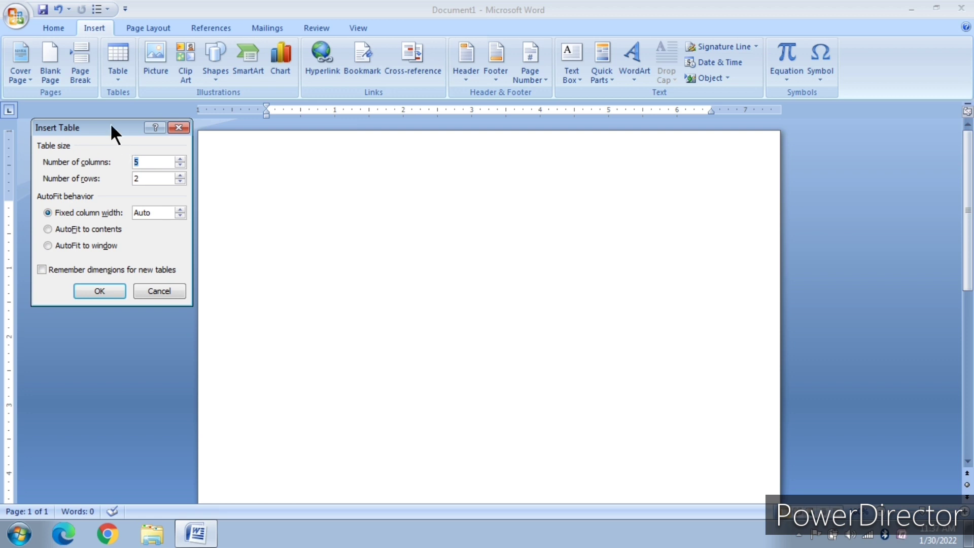
drag(111, 126, 331, 102)
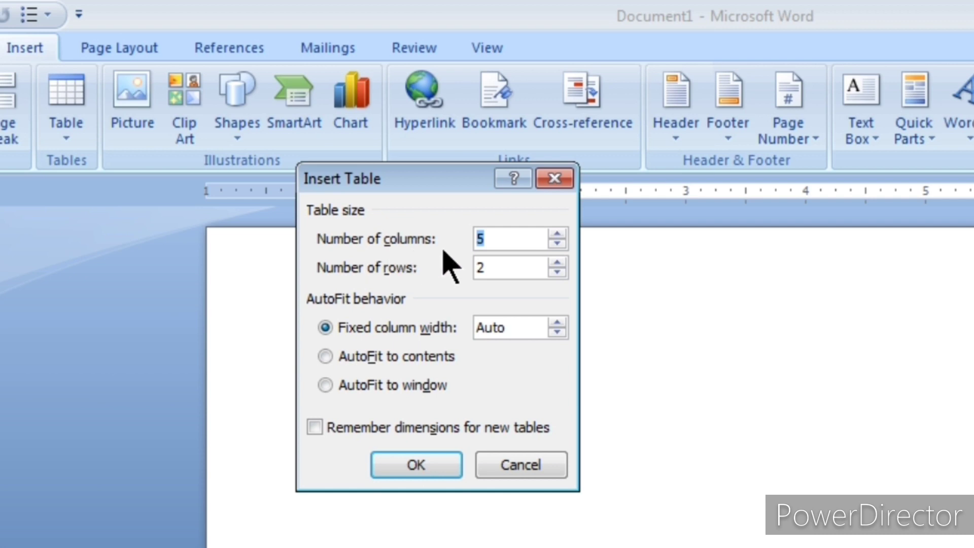
click(563, 235)
click(562, 236)
click(562, 235)
click(563, 235)
click(563, 235)
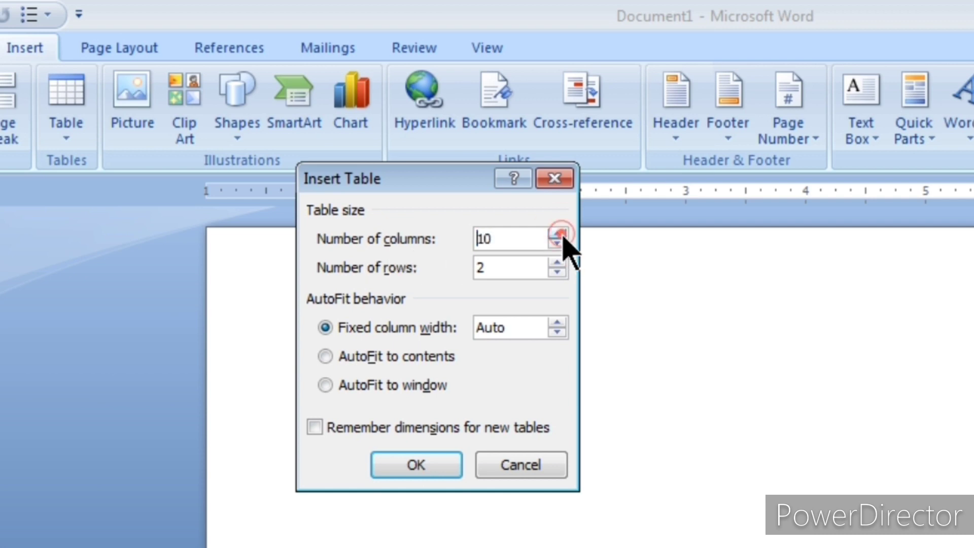
click(562, 235)
click(558, 234)
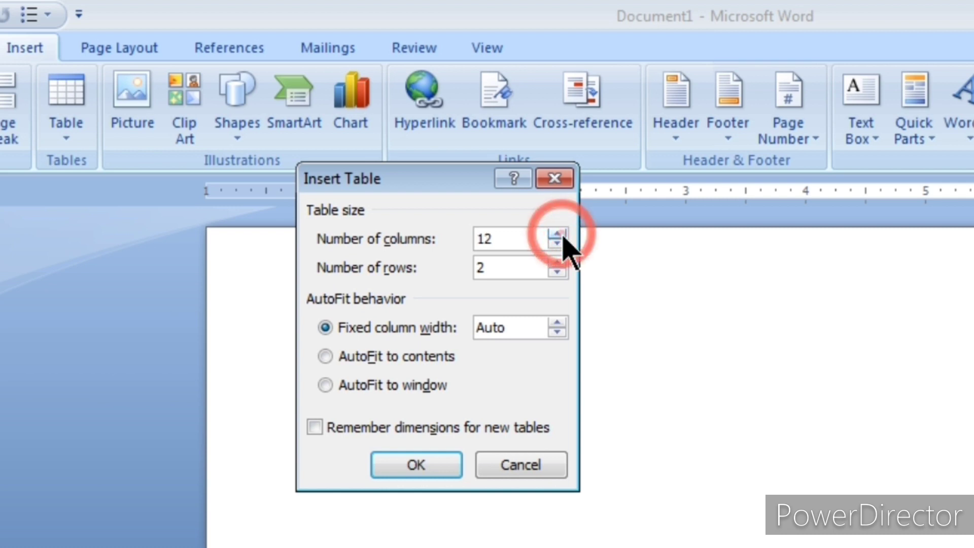
click(558, 263)
click(558, 263)
click(558, 263)
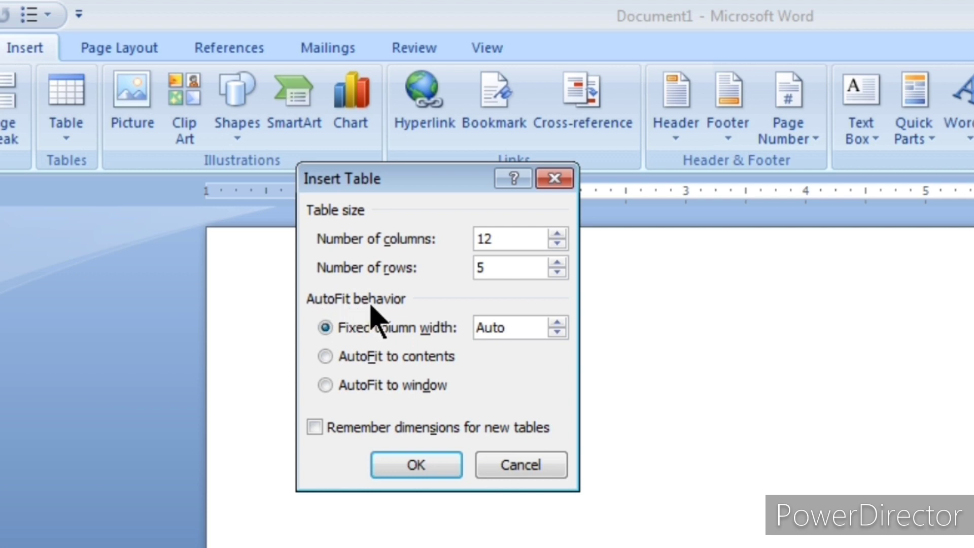
Use a fixed column width of Auto and insert the table
click(327, 329)
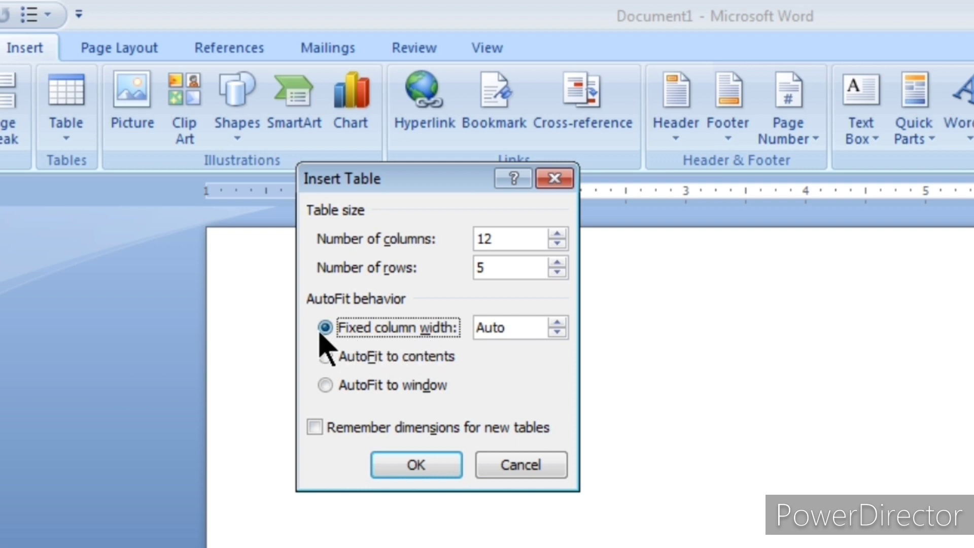
click(320, 333)
click(557, 322)
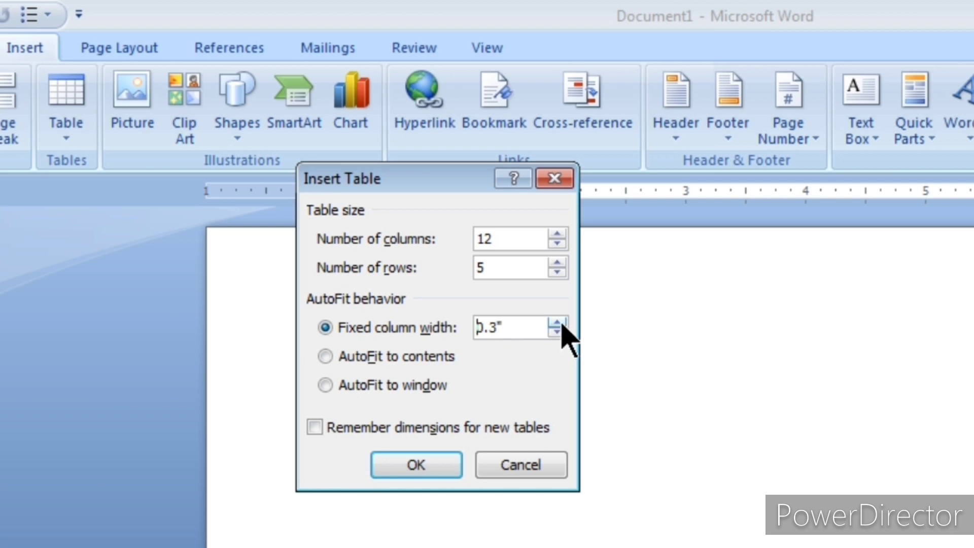
click(558, 323)
click(557, 333)
click(557, 332)
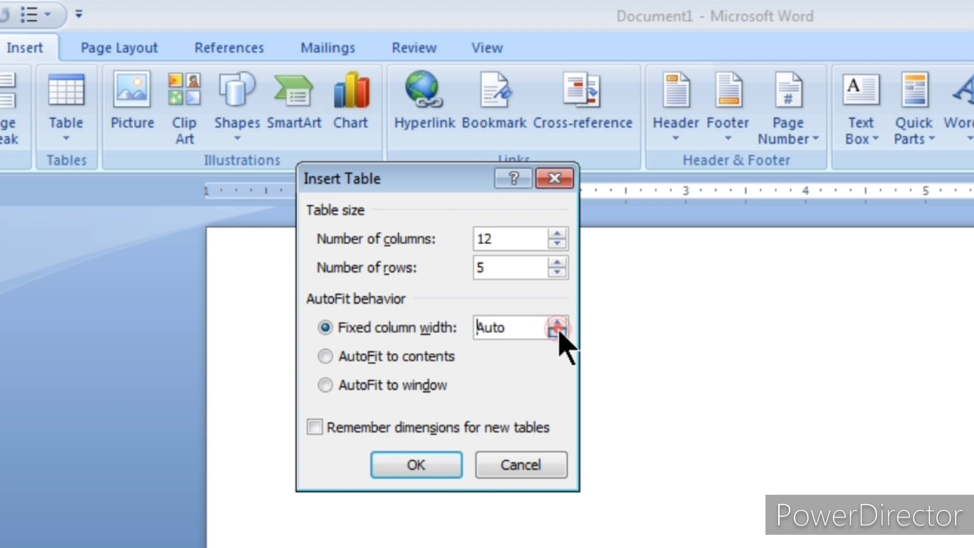
click(557, 332)
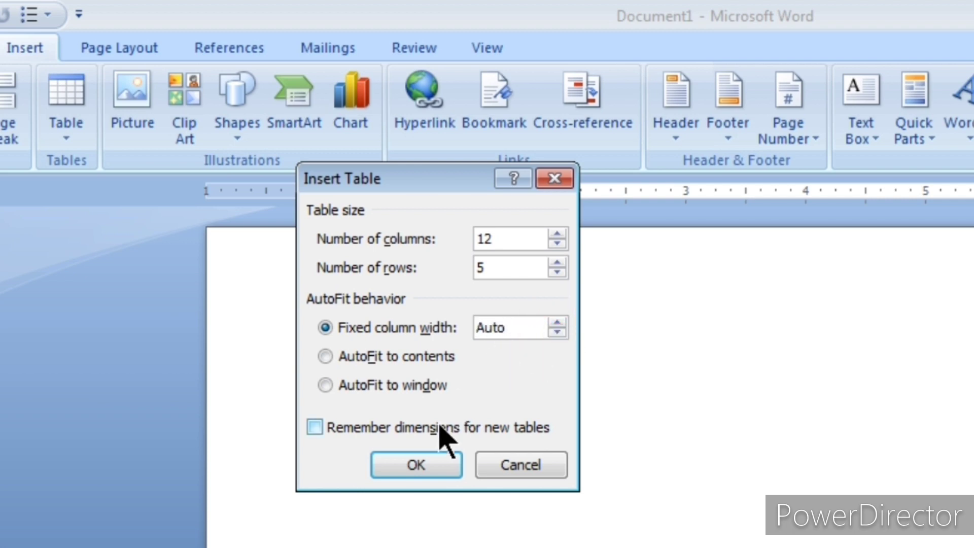
click(424, 468)
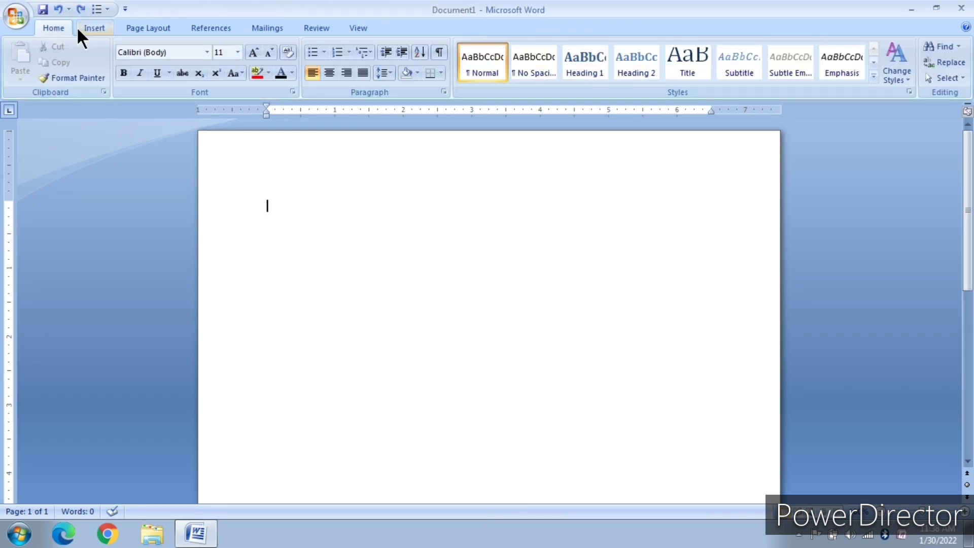
Insert a table with 5 columns and 2 rows that uses AutoFit to contents
click(84, 24)
click(118, 64)
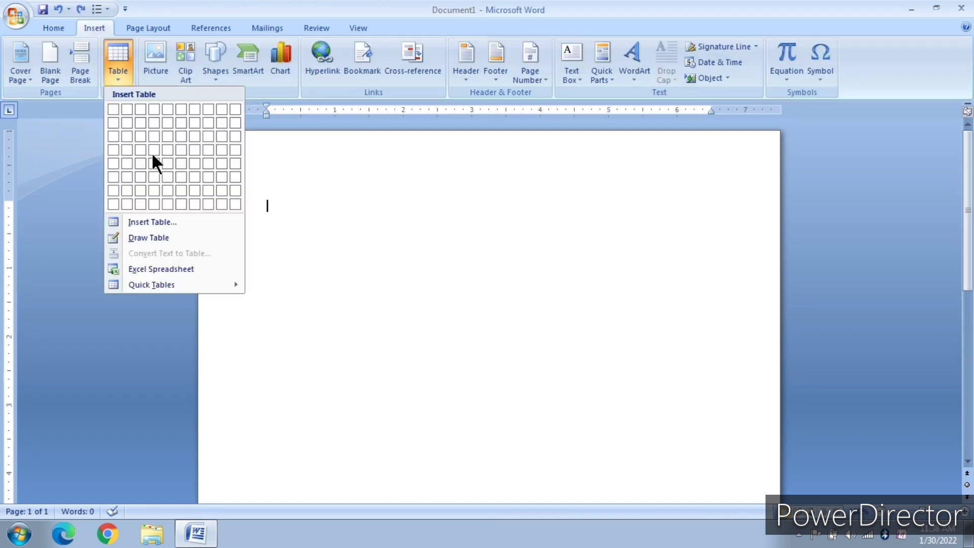
click(165, 222)
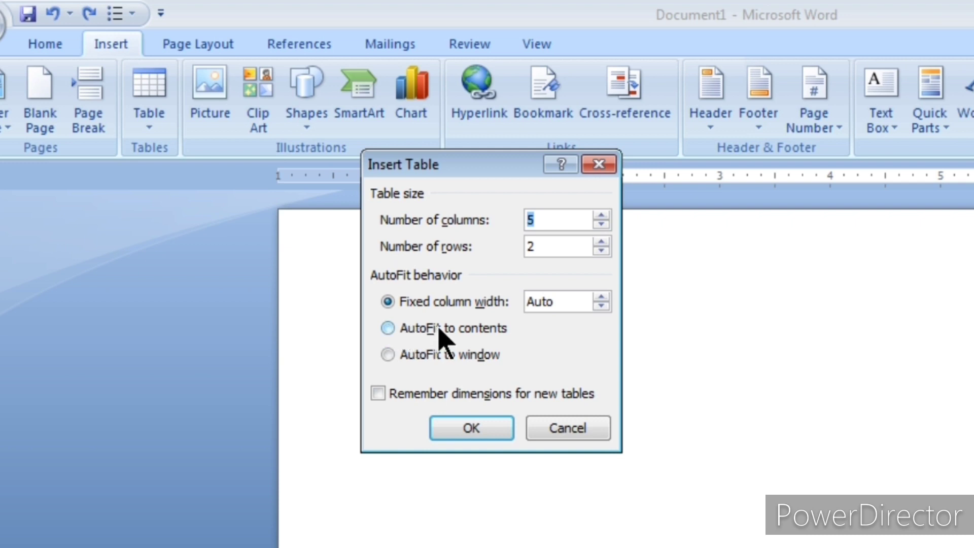
click(388, 329)
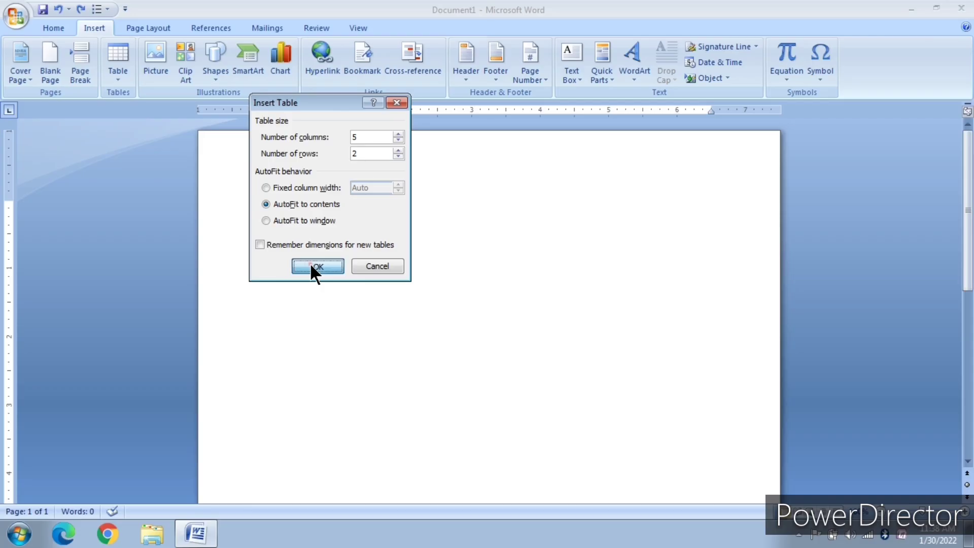
click(465, 430)
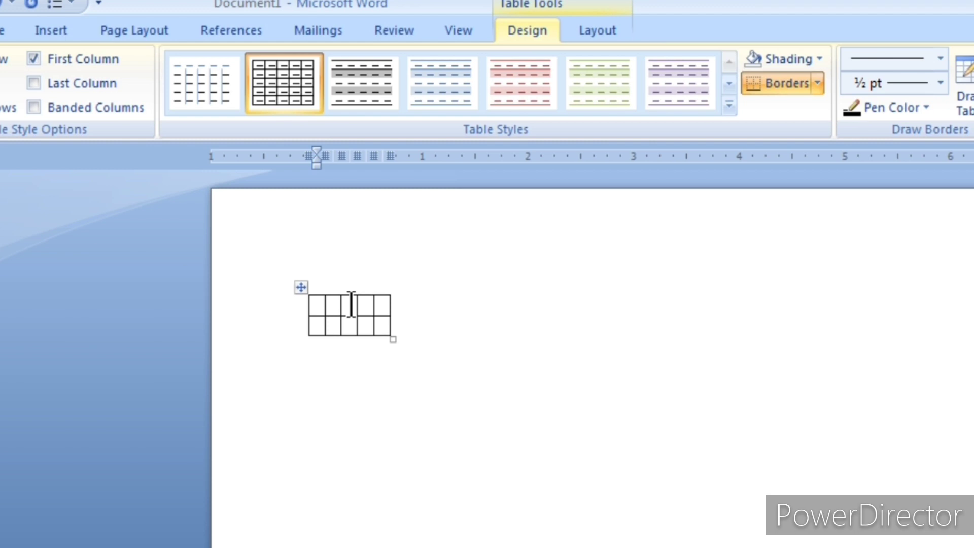
Fill the first three cells of the top row with "The way fo the", "Life" and "age"
text(The way fo th)
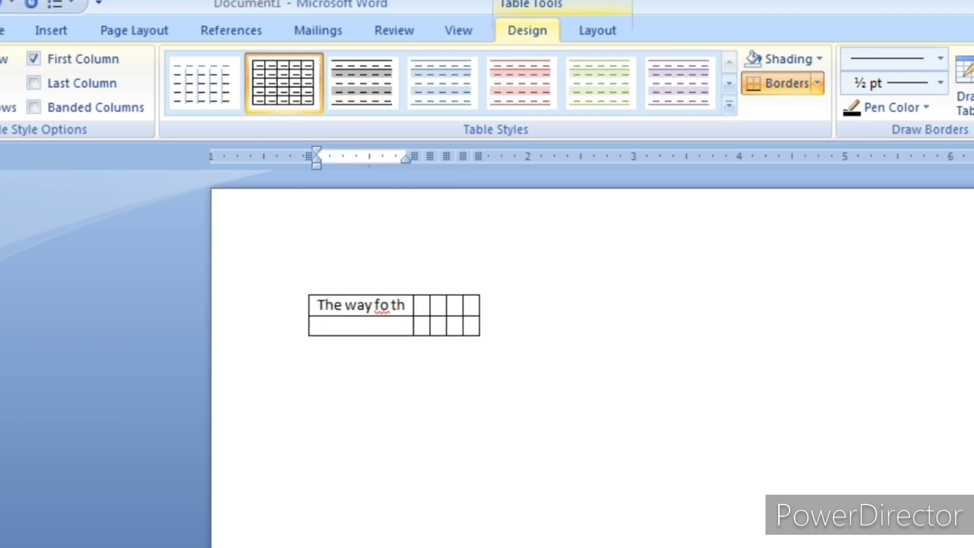
text(e)
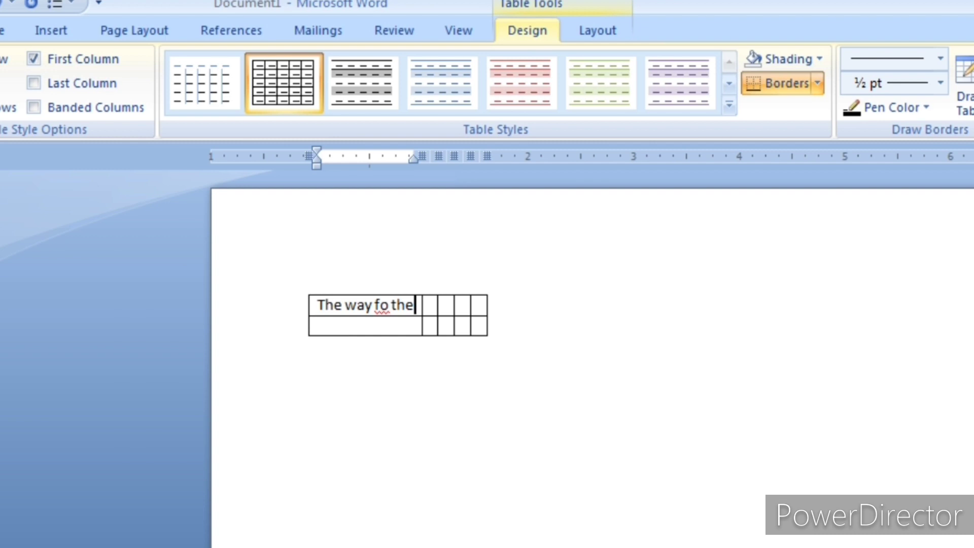
key(Tab)
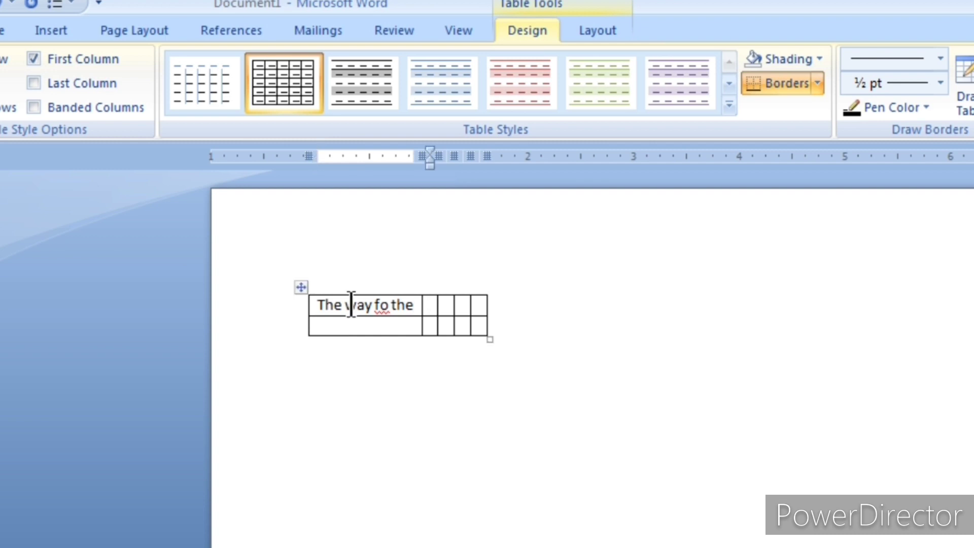
text(life)
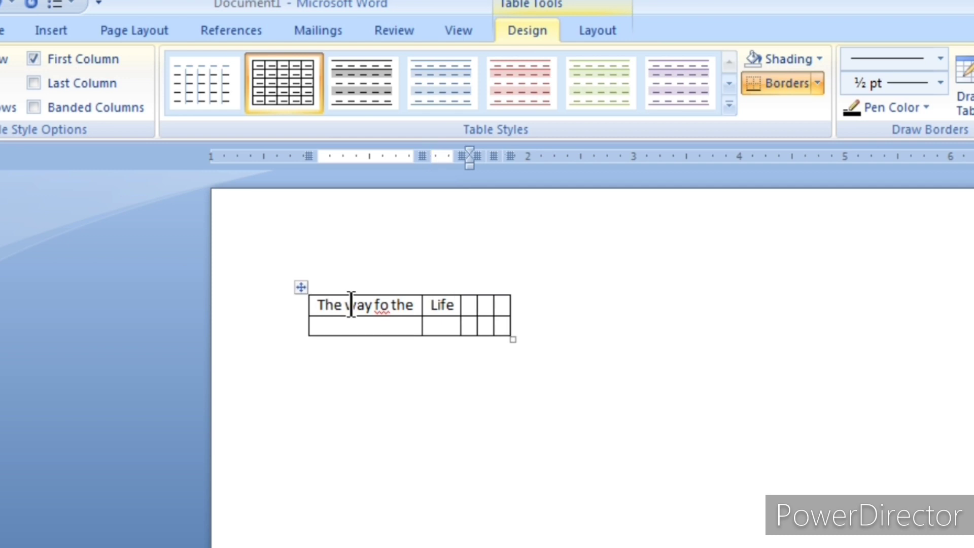
key(Tab)
text(age)
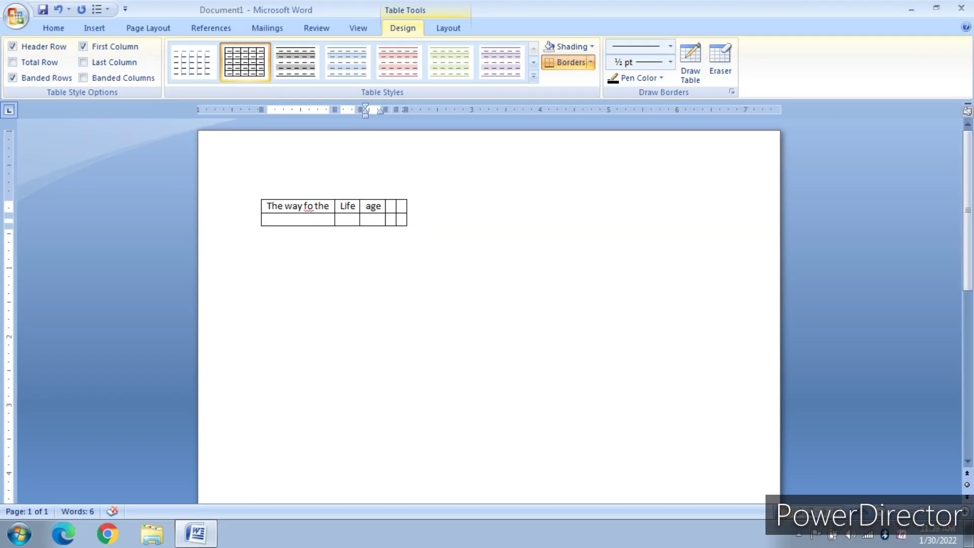
Undo the cell text entries and the insertion of the five-column table
key(ctrl+z)
key(ctrl+z)
key(ctrl+z)
key(ctrl+z)
key(ctrl+z)
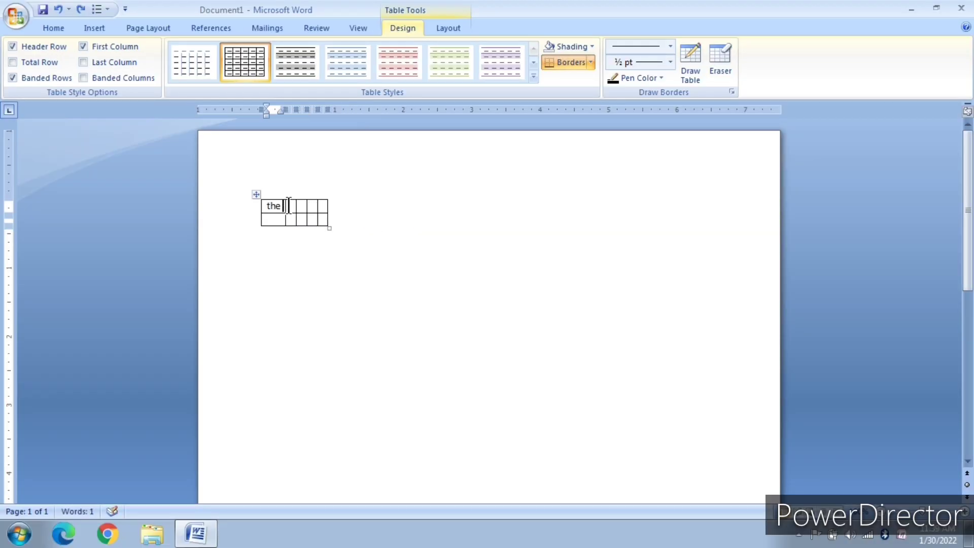
Insert a table with 2 columns and 3 rows that uses AutoFit to window
click(94, 28)
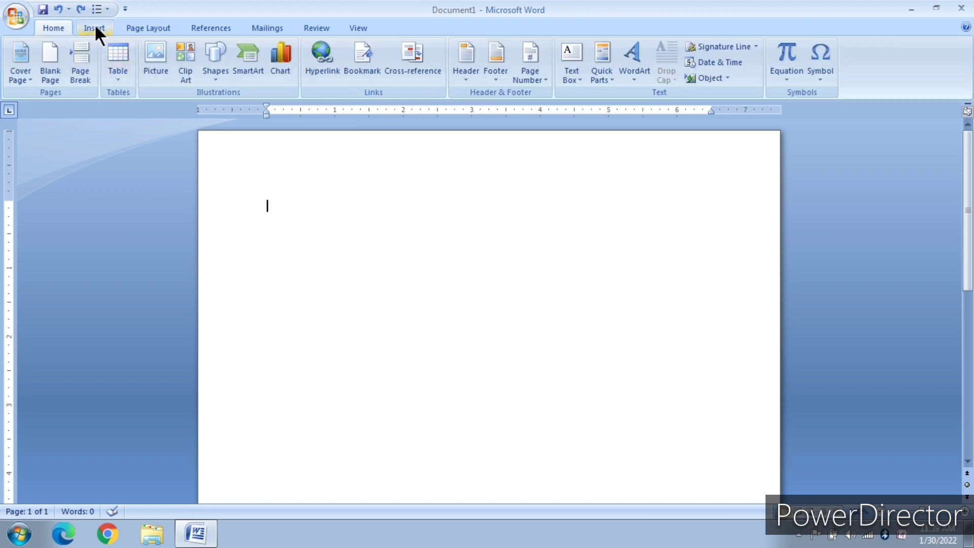
click(121, 81)
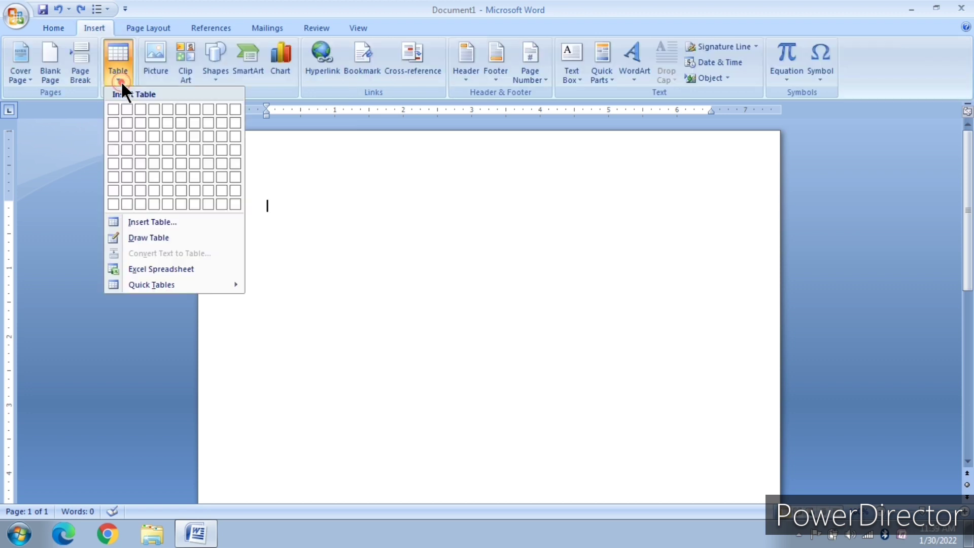
click(161, 220)
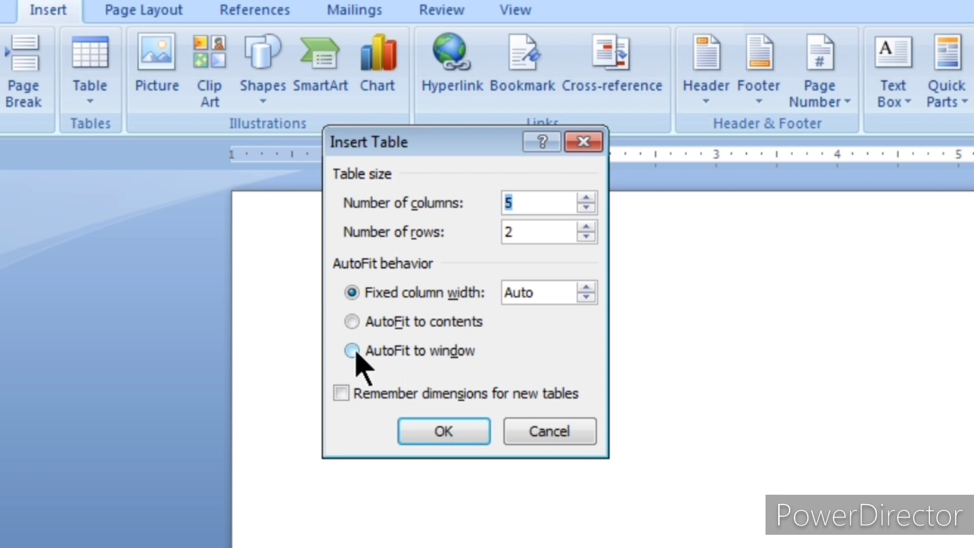
click(354, 353)
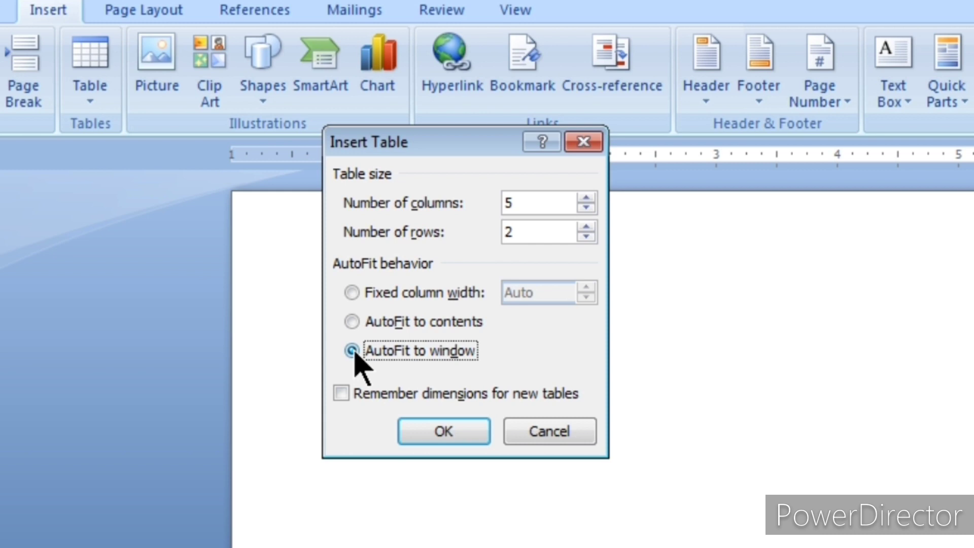
click(586, 207)
click(586, 207)
click(586, 206)
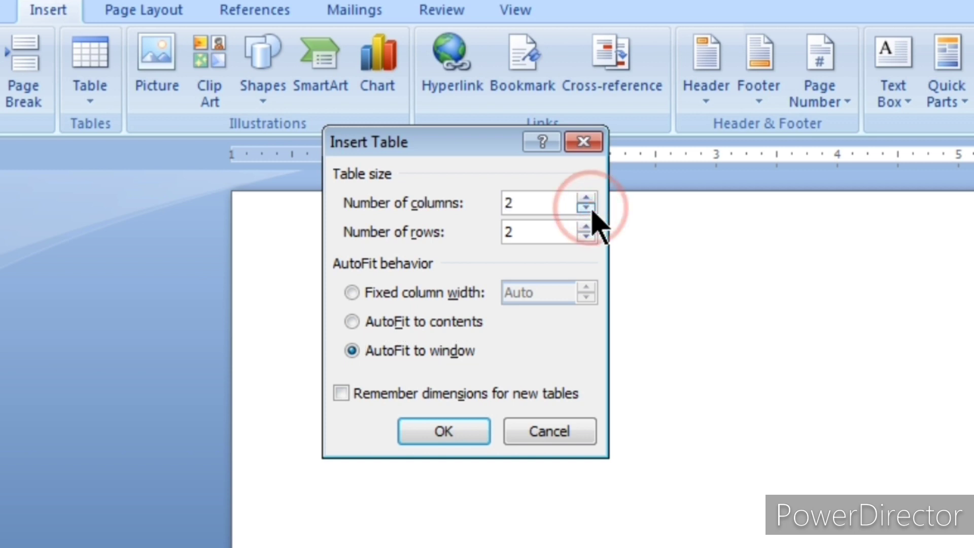
click(586, 226)
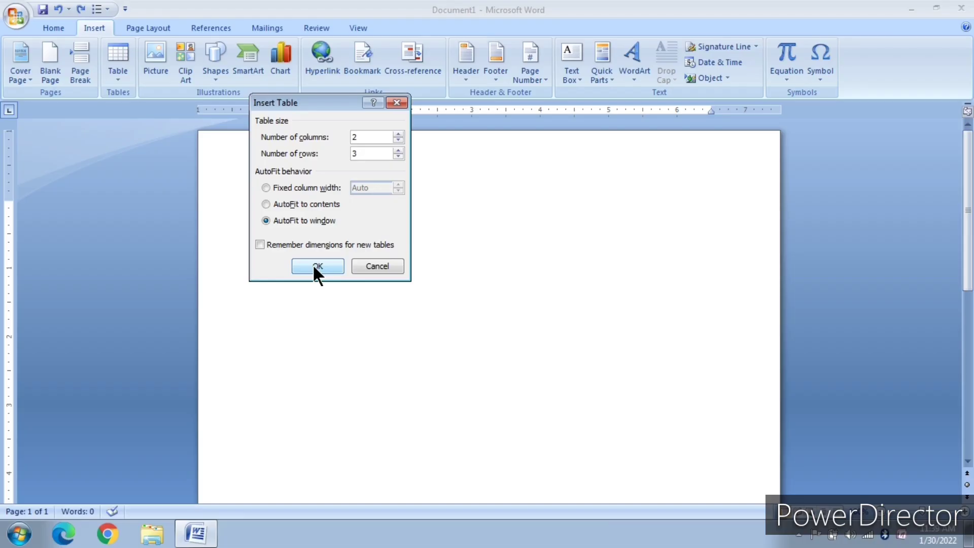
click(439, 432)
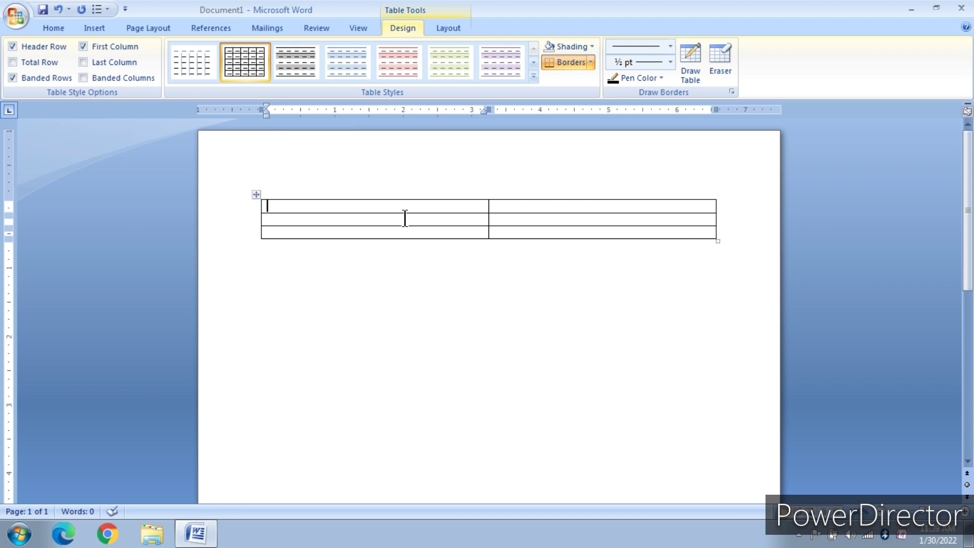
click(92, 28)
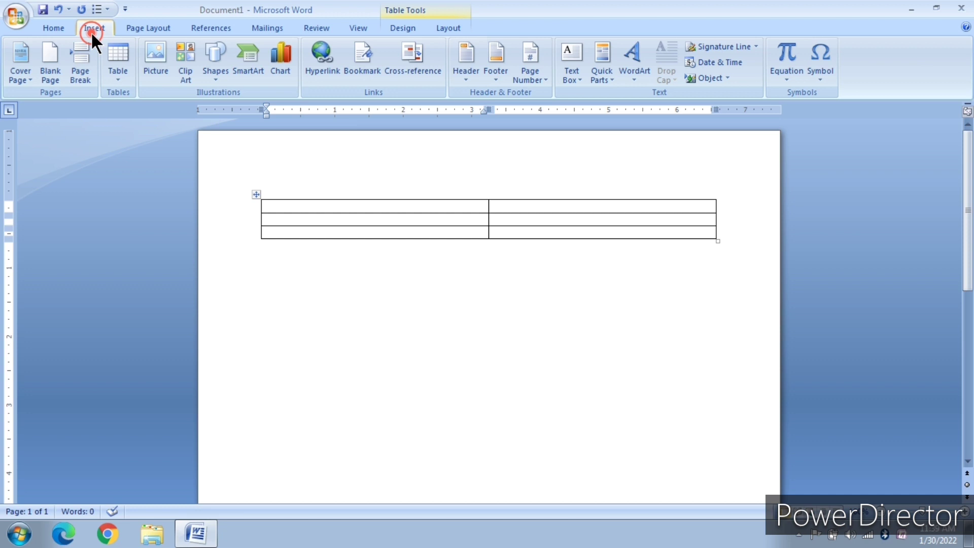
click(111, 68)
click(405, 219)
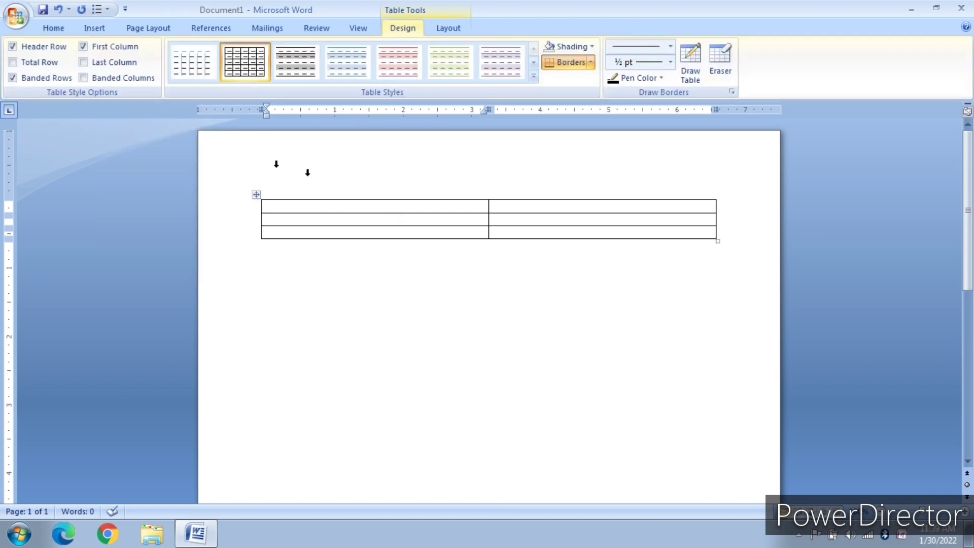
Insert a nested table of 3 columns and 2 rows in the first cell, with AutoFit to window and its dimensions remembered for new tables
click(91, 29)
click(112, 69)
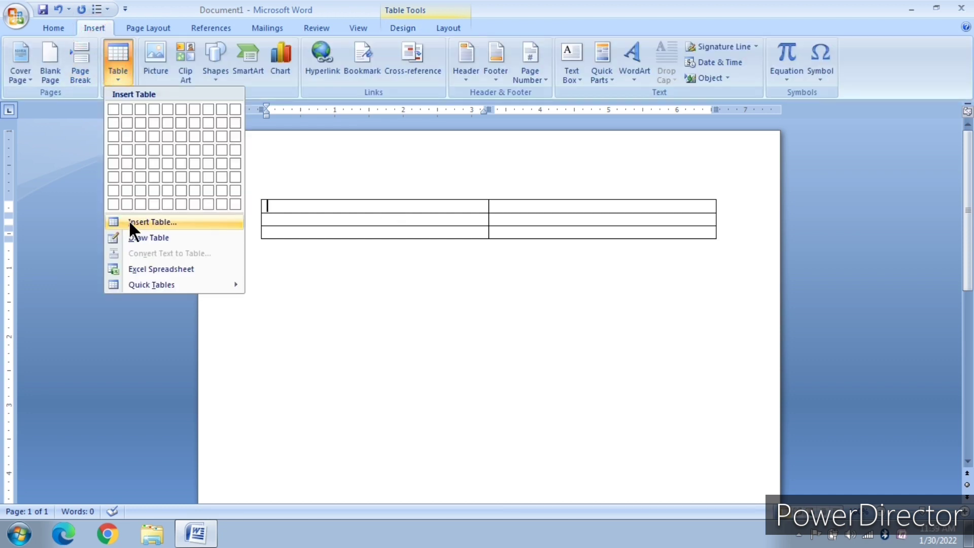
click(129, 220)
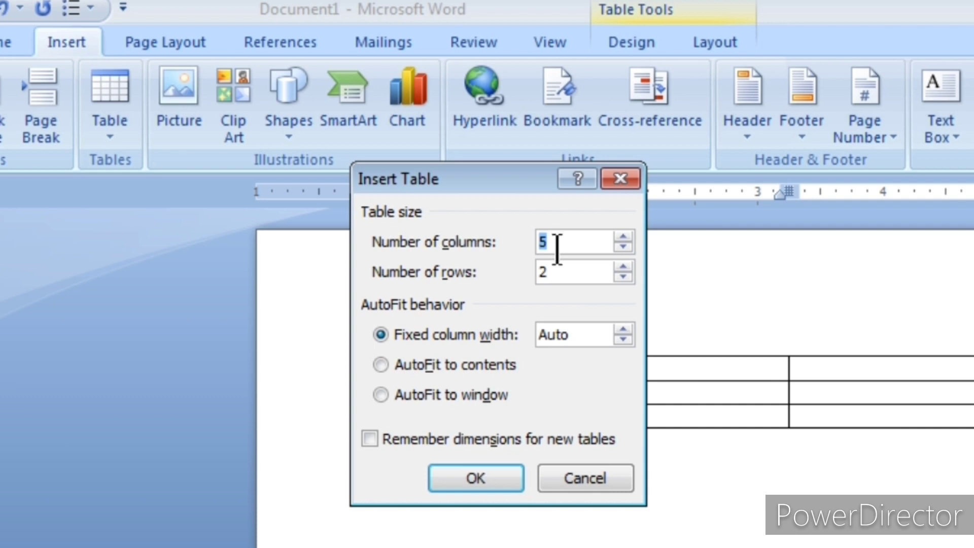
click(623, 247)
click(624, 248)
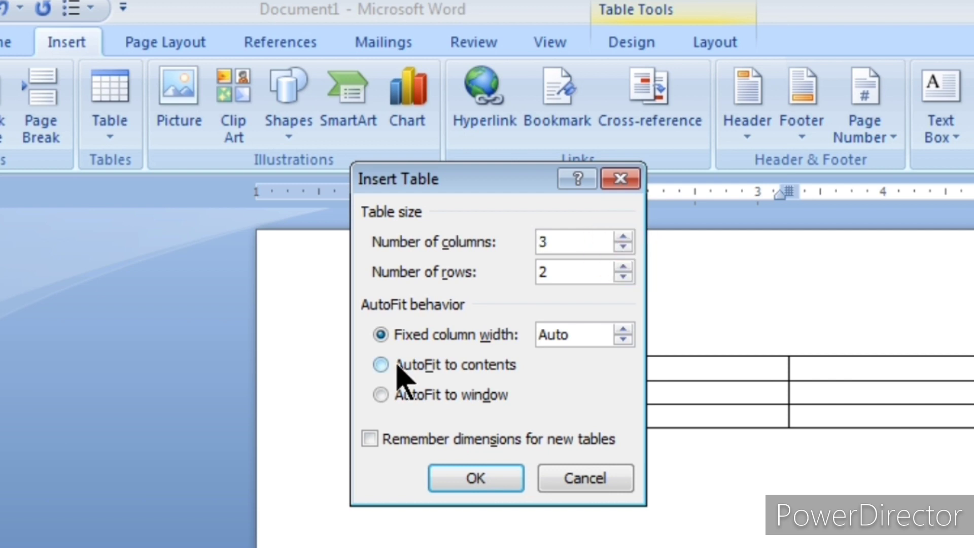
click(384, 396)
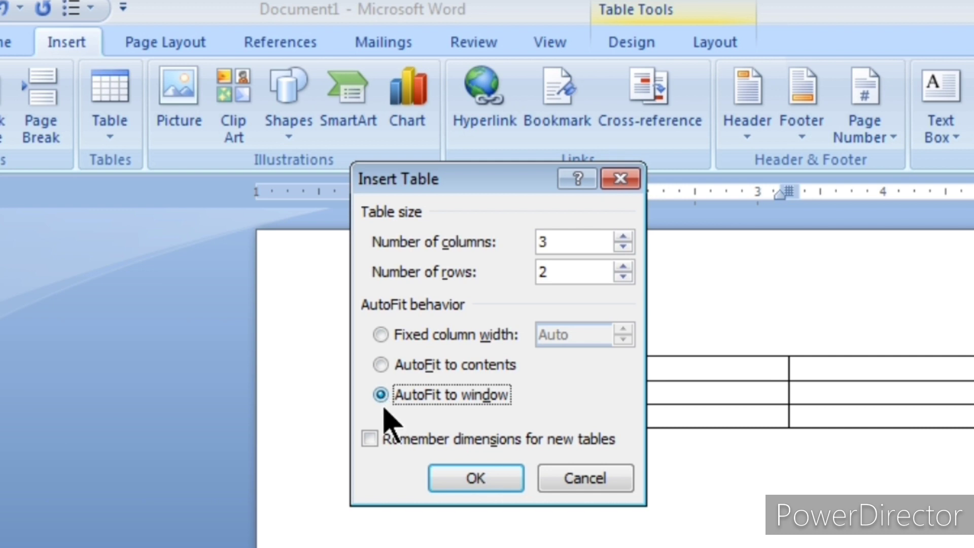
click(369, 439)
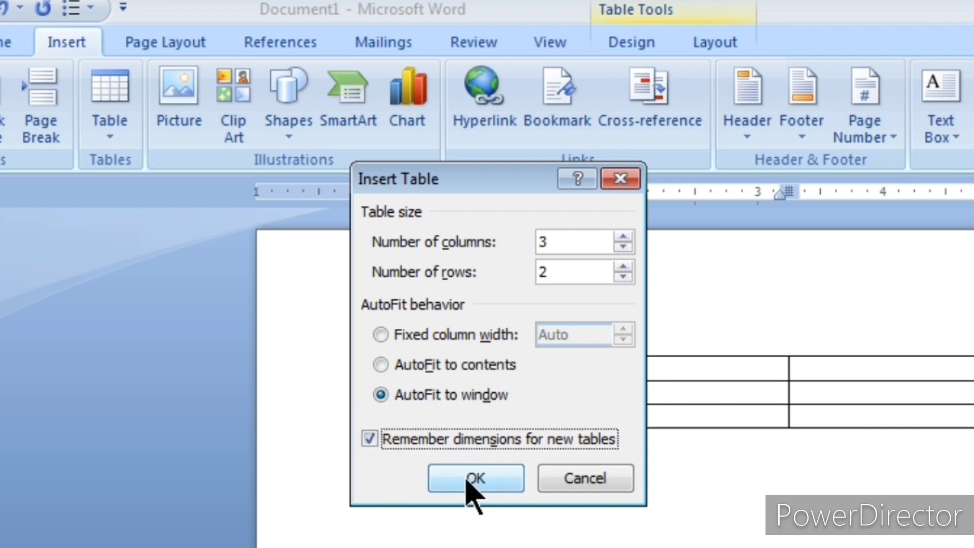
click(467, 477)
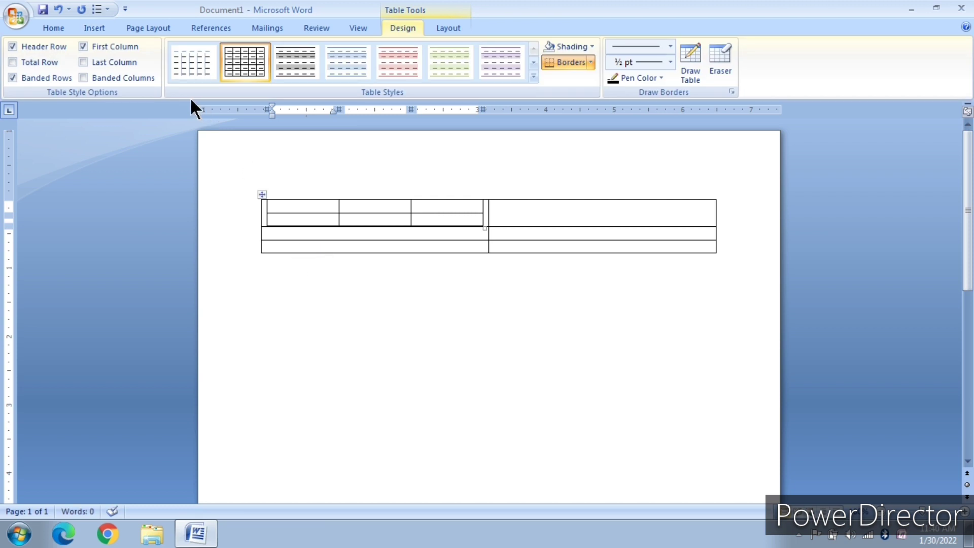
Insert a further nested table of 3 columns and 2 rows in the inner table's first cell, using AutoFit to window
click(95, 28)
click(116, 61)
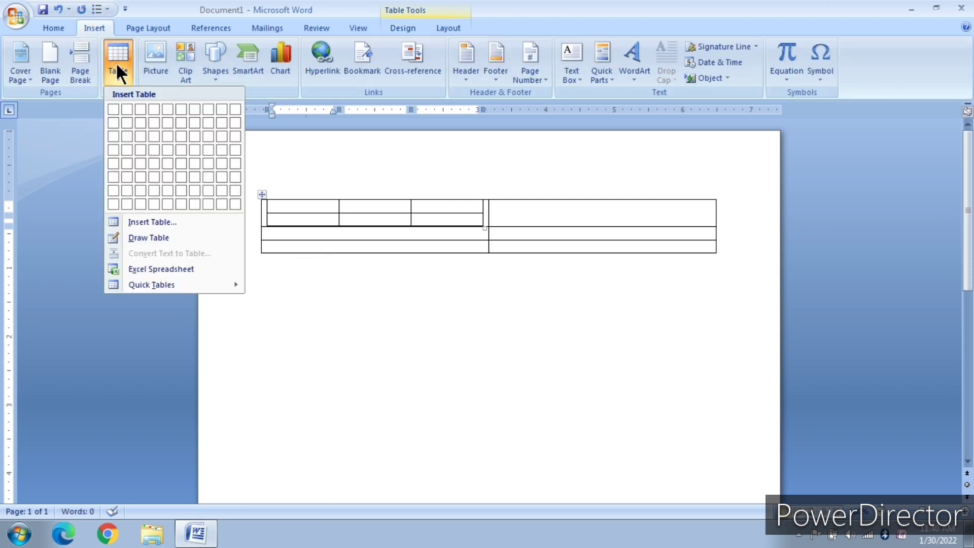
click(146, 224)
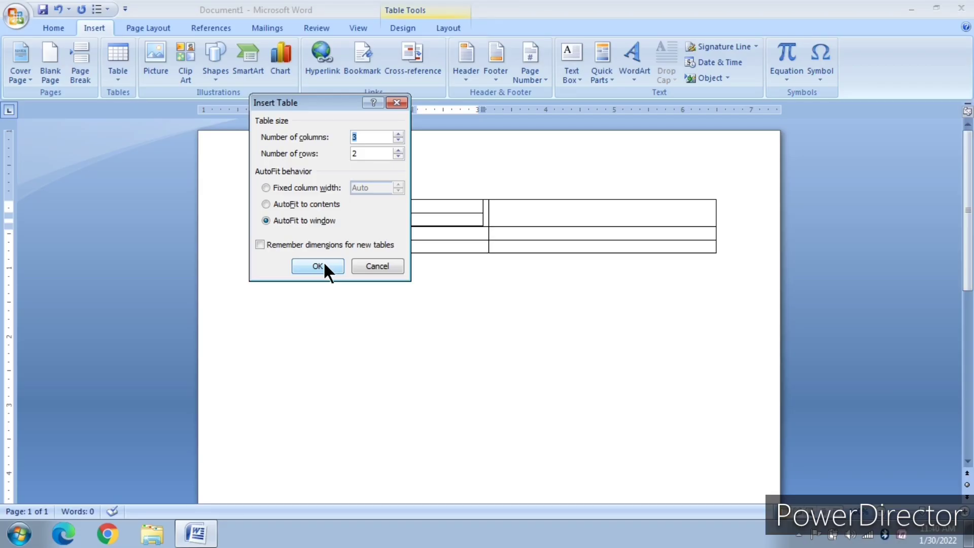
click(541, 456)
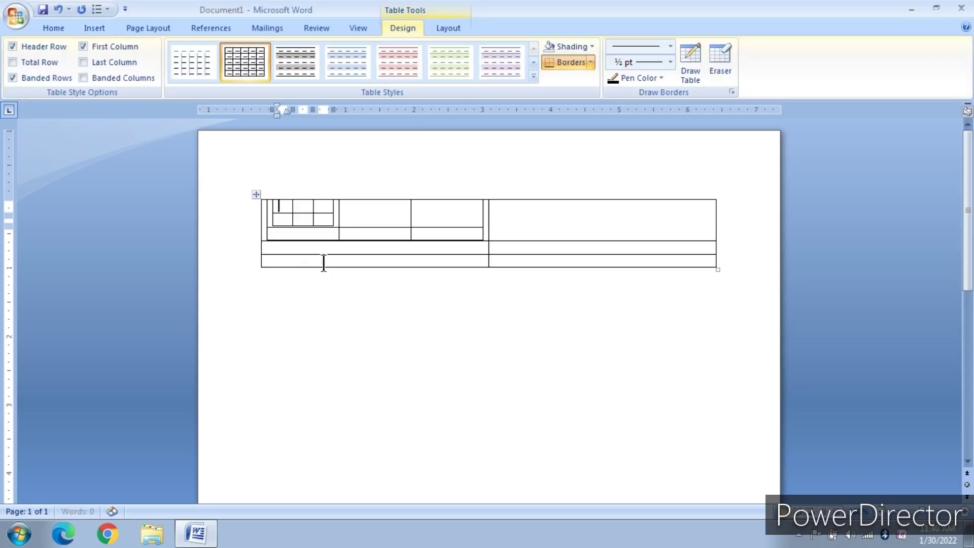
Undo the insertion of the outer table and all the tables nested in it
key(ctrl+z)
key(ctrl+z)
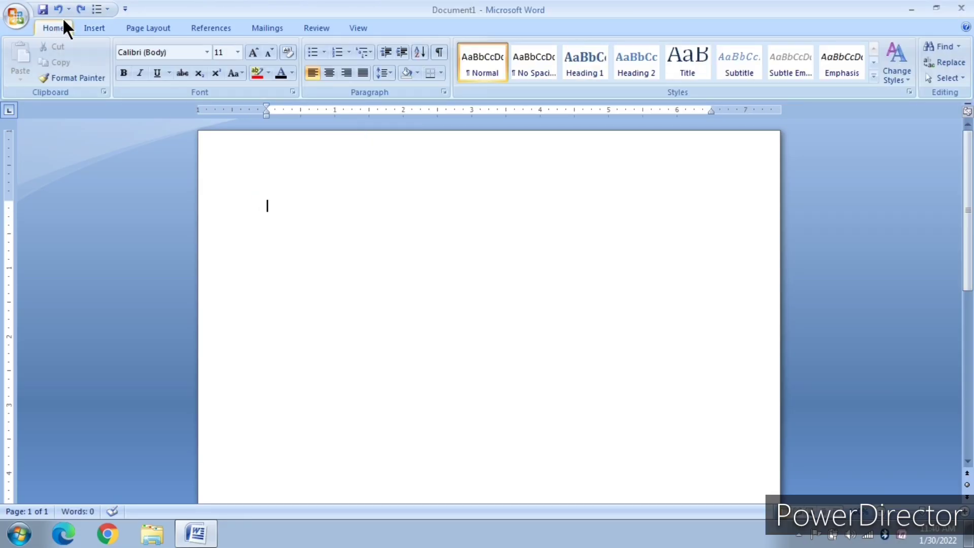
Draw a single-cell table about 4.8 inches wide and 2.5 inches tall near the start of the page with Draw Table
click(95, 27)
click(117, 74)
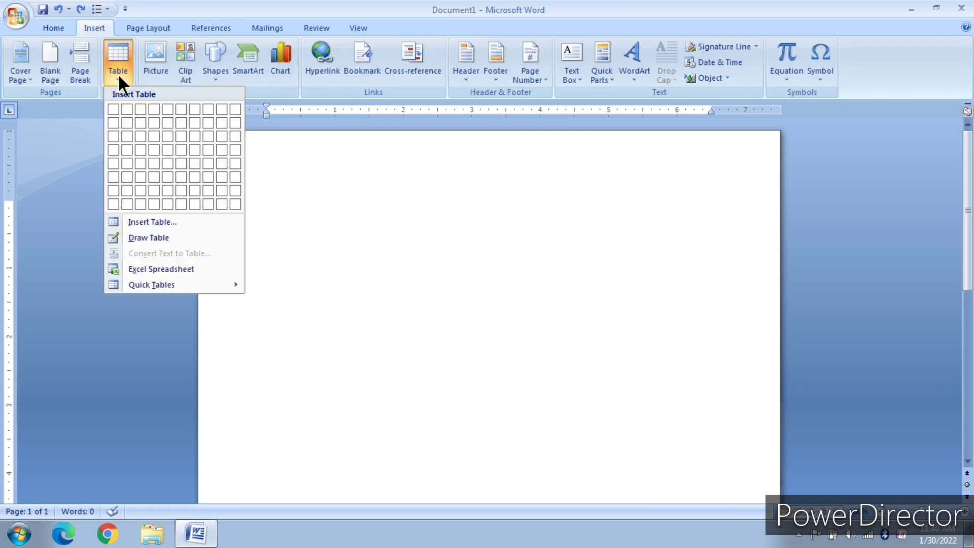
click(147, 238)
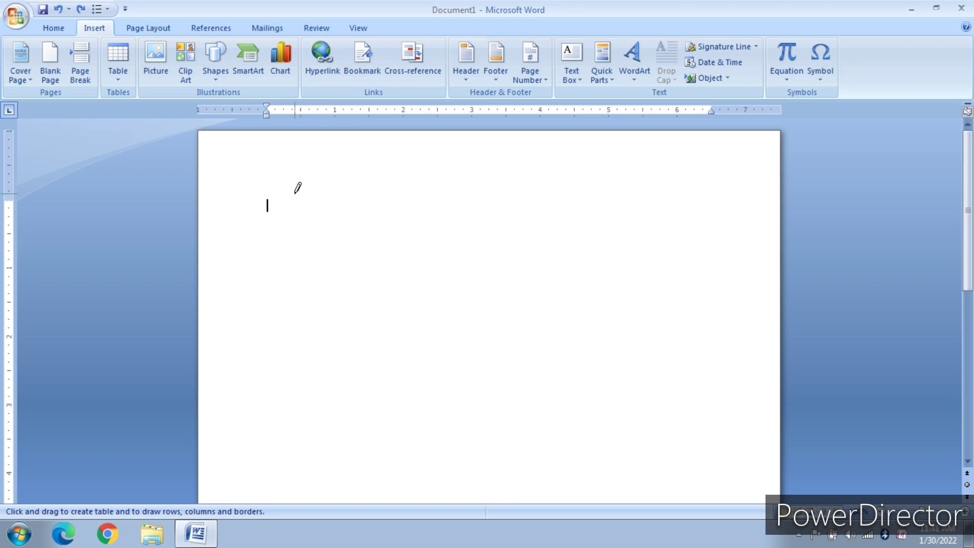
drag(295, 193, 624, 372)
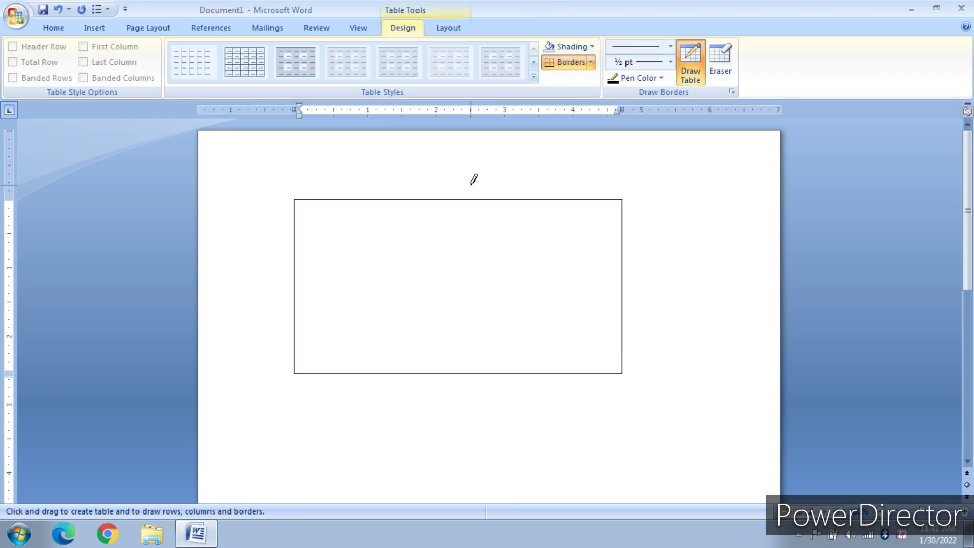
Draw a narrow upright cell inside the table and add a wider cell on each side of it
drag(474, 199, 487, 347)
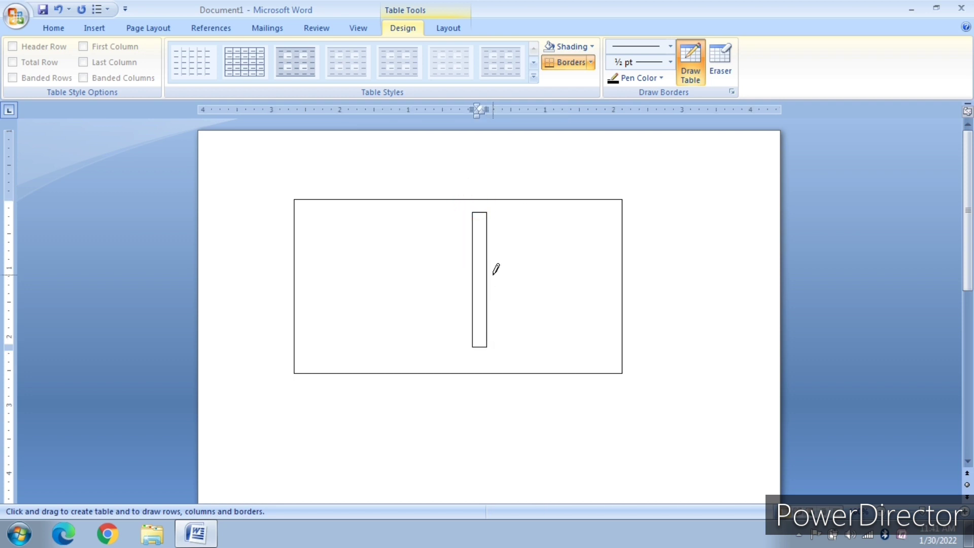
drag(489, 271, 624, 269)
drag(469, 258, 310, 265)
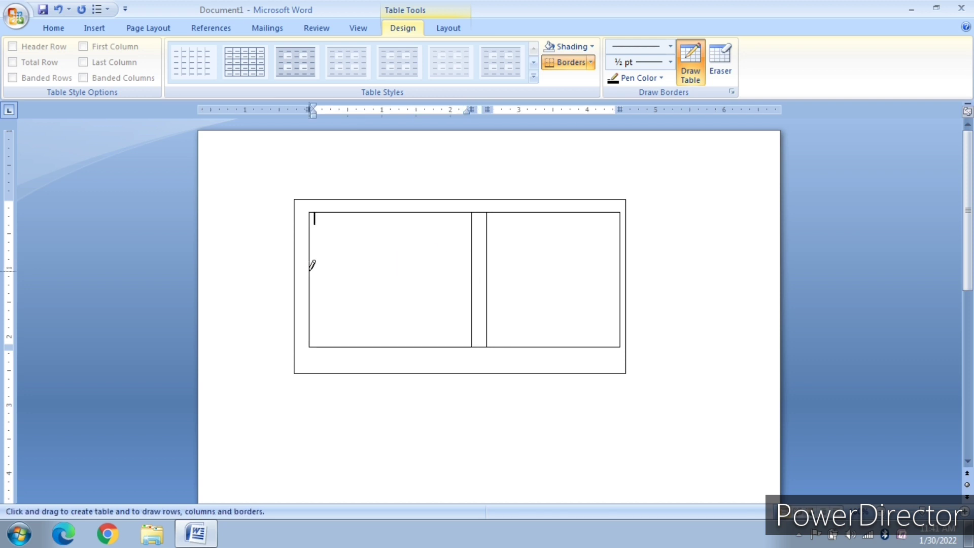
Undo the hand-drawn table with its inner cells, redo the drawing and undo it again
key(ctrl+z)
key(ctrl+z)
key(ctrl+z)
key(ctrl+z)
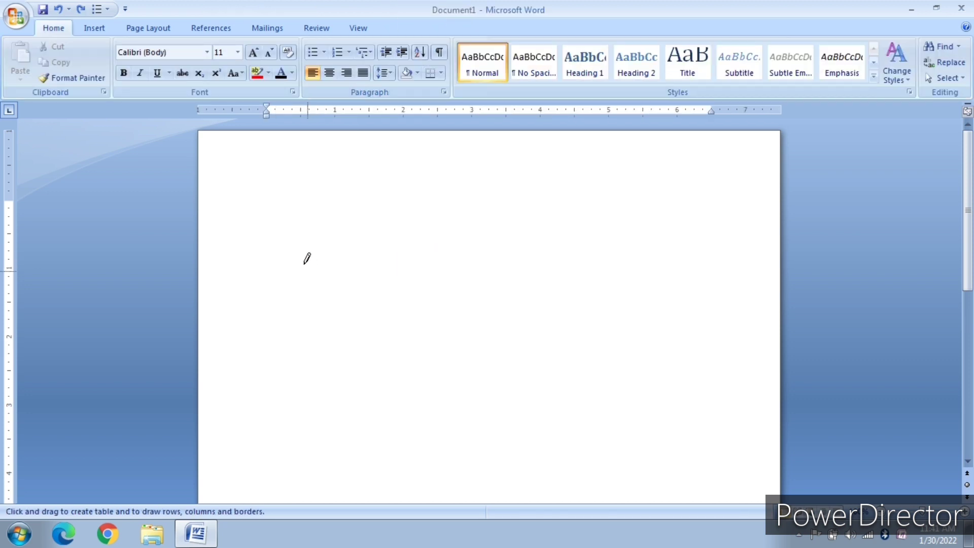
key(ctrl+y)
key(ctrl+y)
key(ctrl+y)
key(ctrl+z)
key(ctrl+z)
key(ctrl+z)
Look up the Convert Text to Table option and enter the line "The way of life goes ahead" in the empty document
click(101, 32)
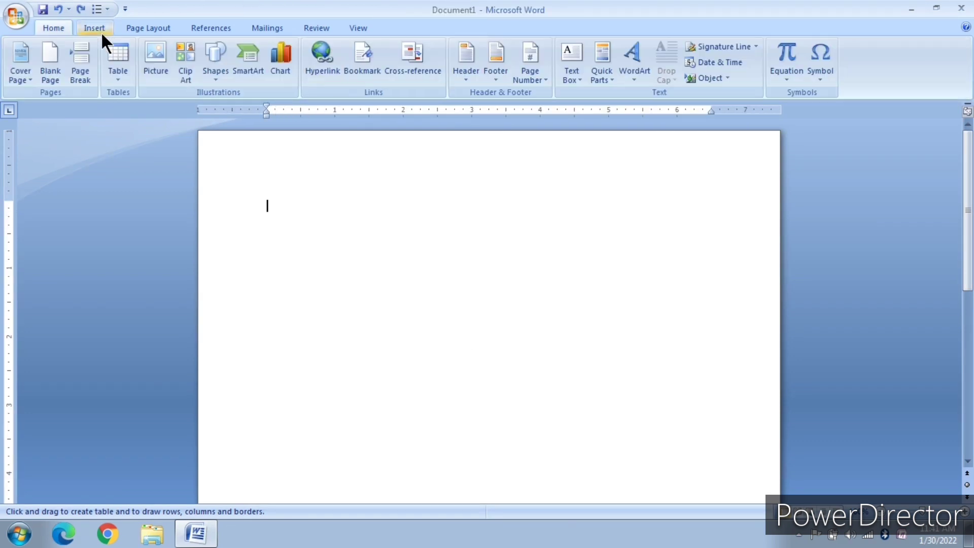
click(117, 60)
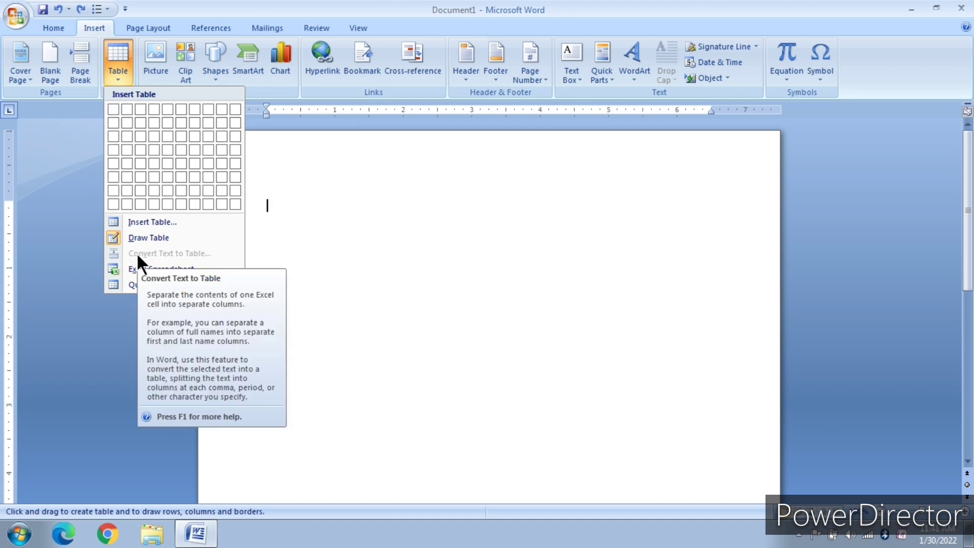
click(318, 245)
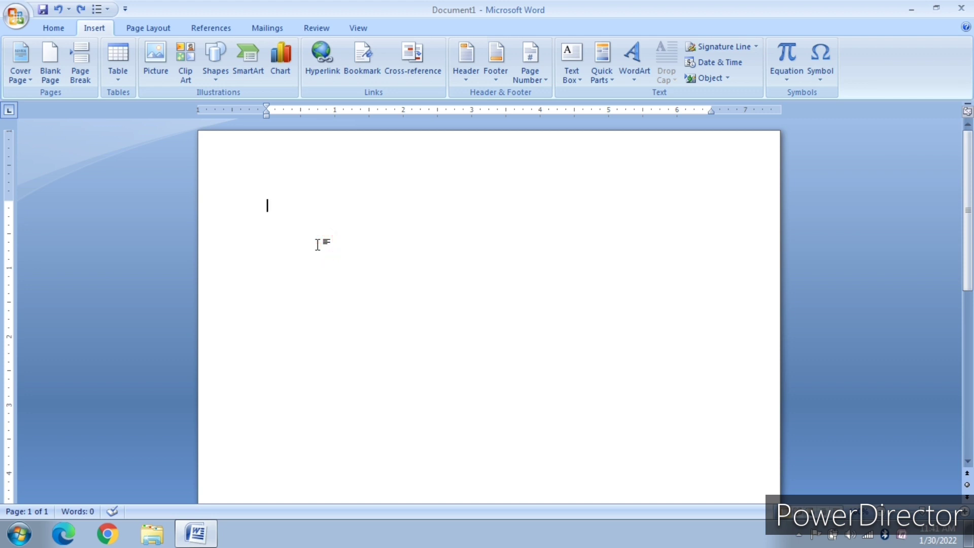
text(The way)
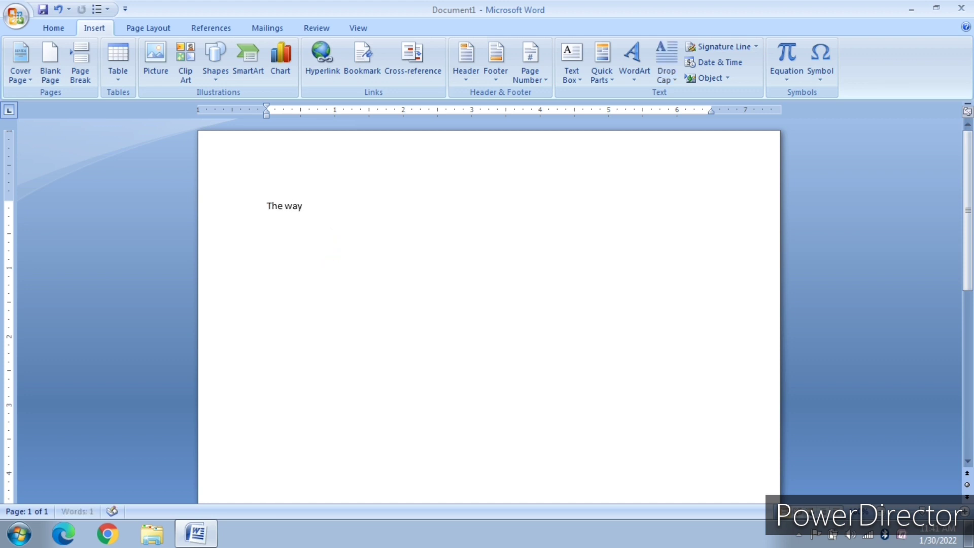
text( of life goes ahead)
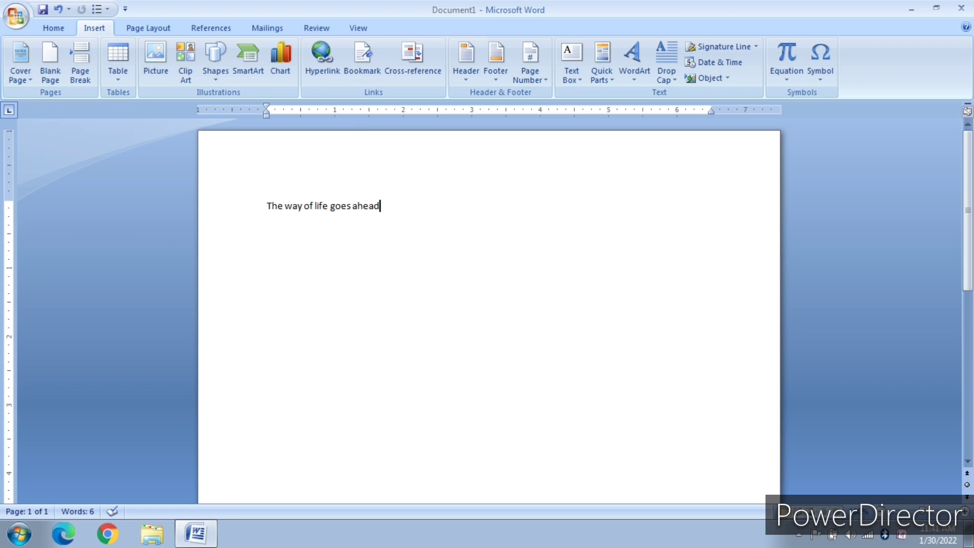
Convert the line of text to a table of 6 columns with AutoFit to window, separating the words at Other (space)
key(ctrl+a)
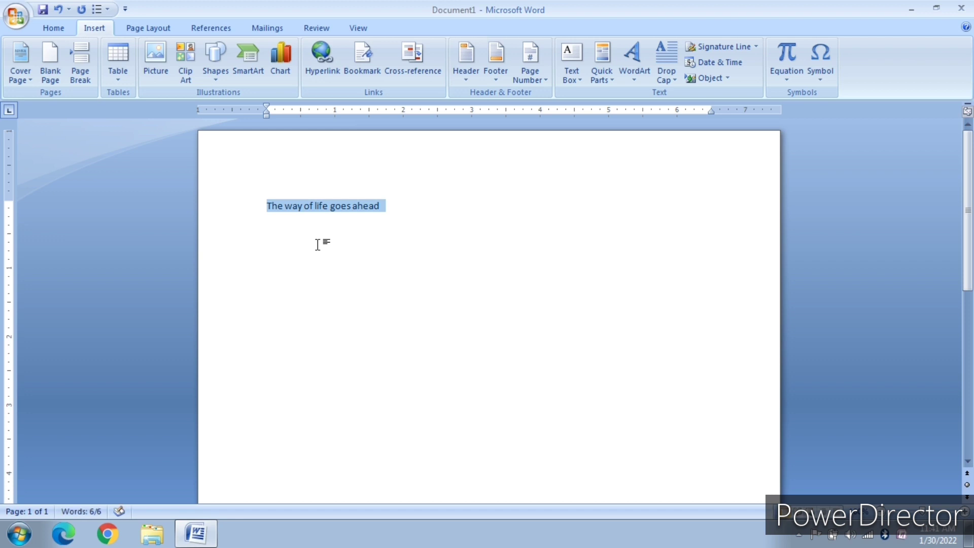
click(118, 76)
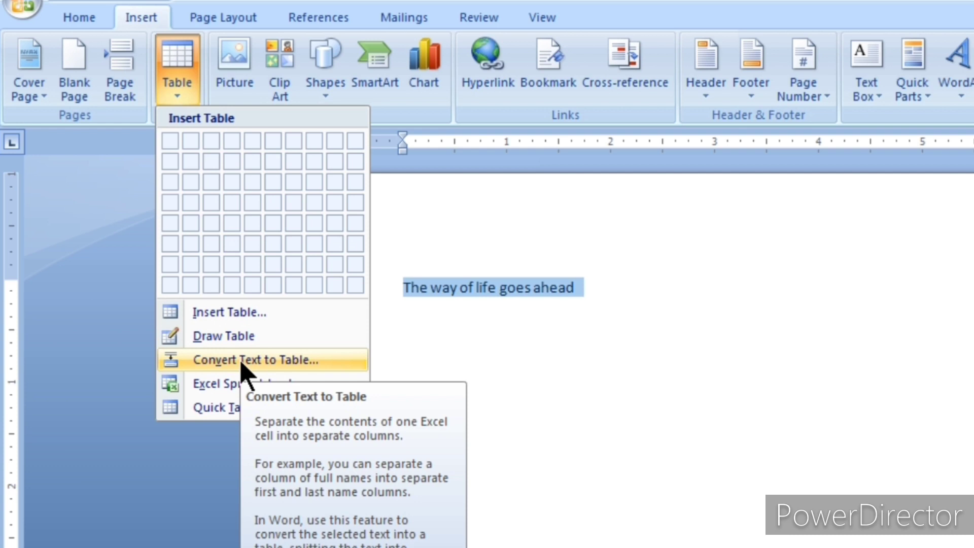
click(223, 361)
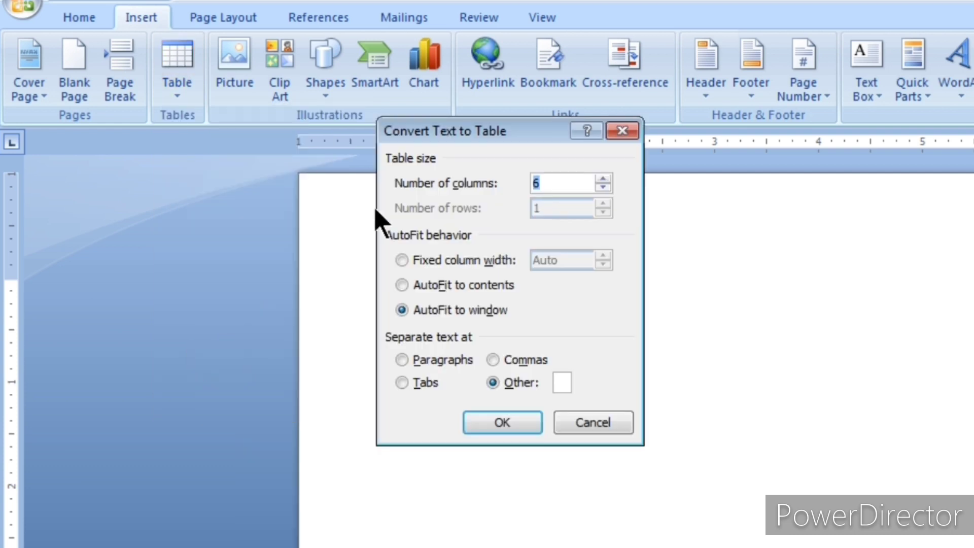
drag(426, 131, 128, 158)
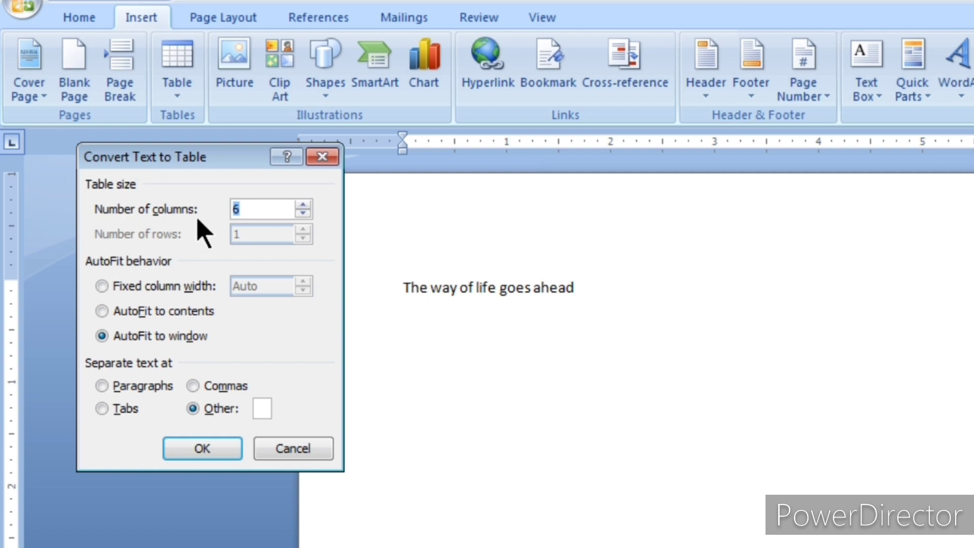
click(235, 208)
double_click(252, 209)
click(193, 408)
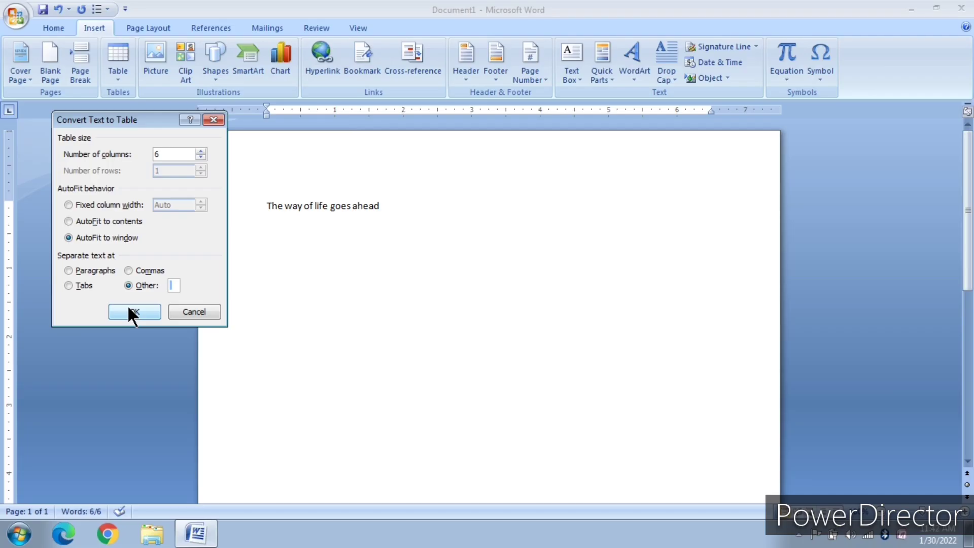
click(201, 448)
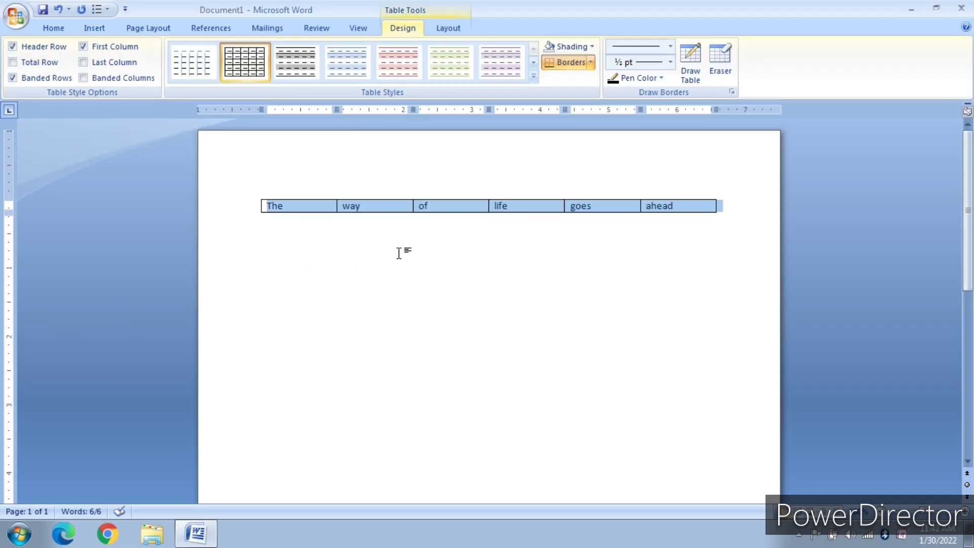
click(399, 252)
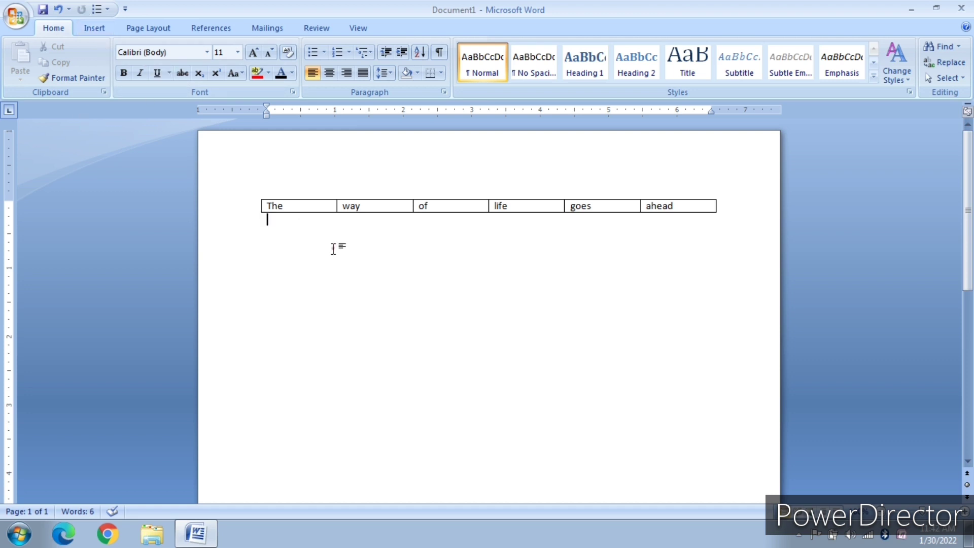
Enter the comma-separated line "The,way of life,happy ending of the ,way" below the table, leaving a blank line between
click(333, 247)
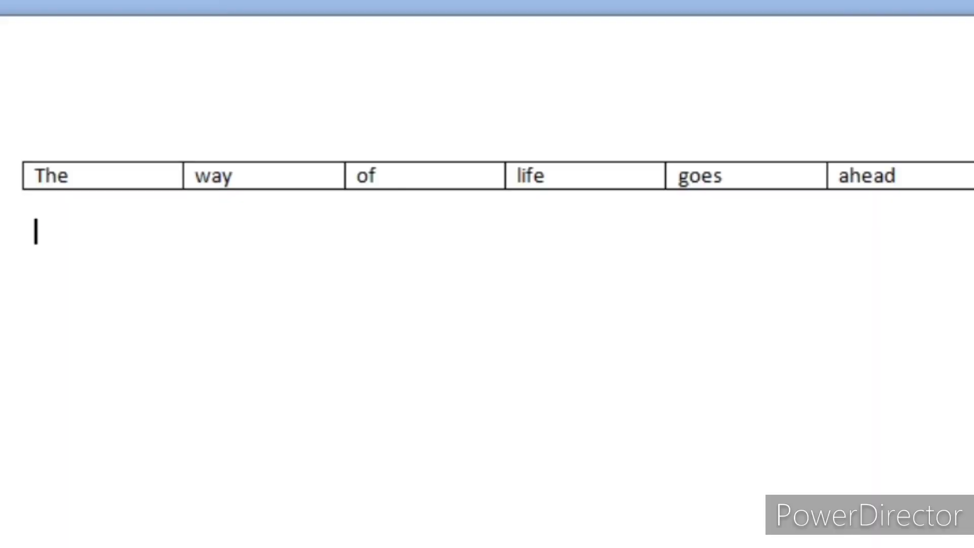
text(the,)
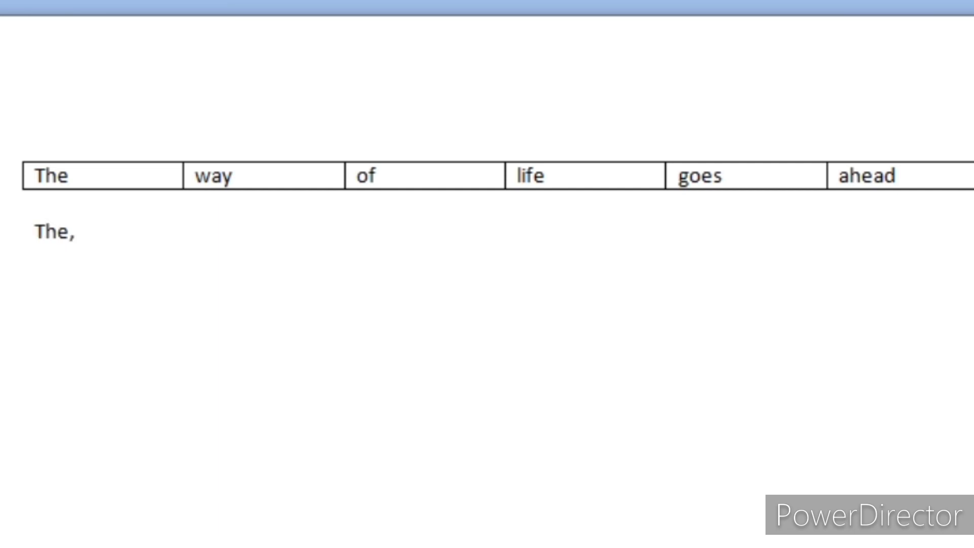
text(way of life,)
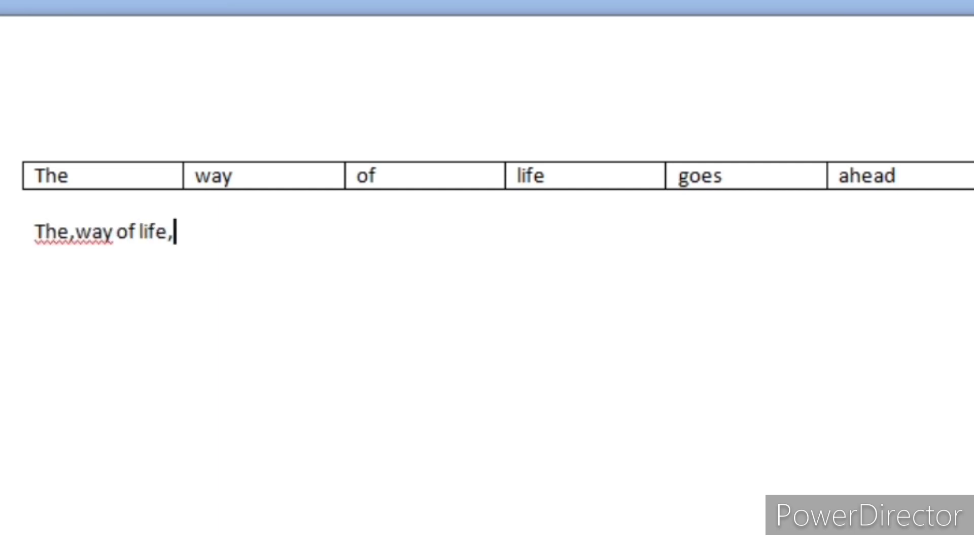
text(happy ending)
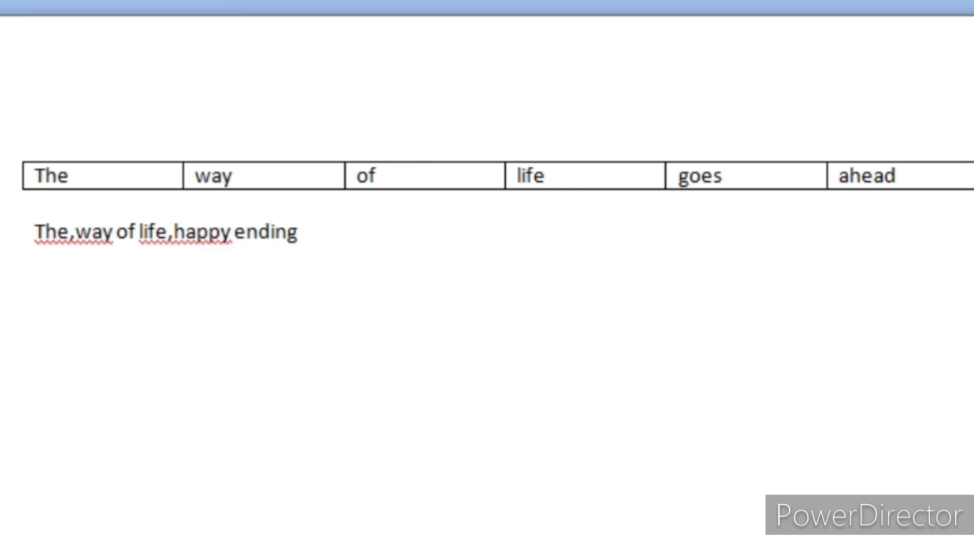
text( of the ,)
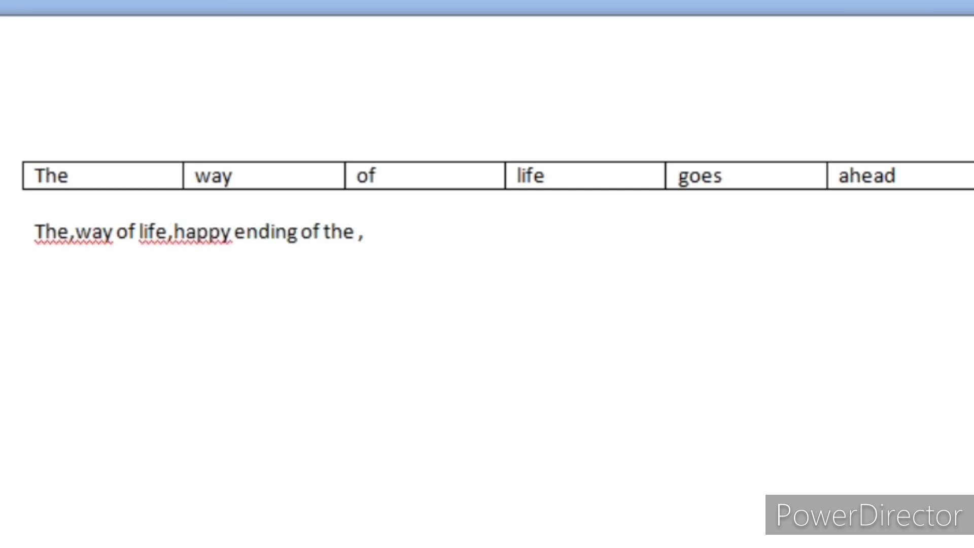
text(way)
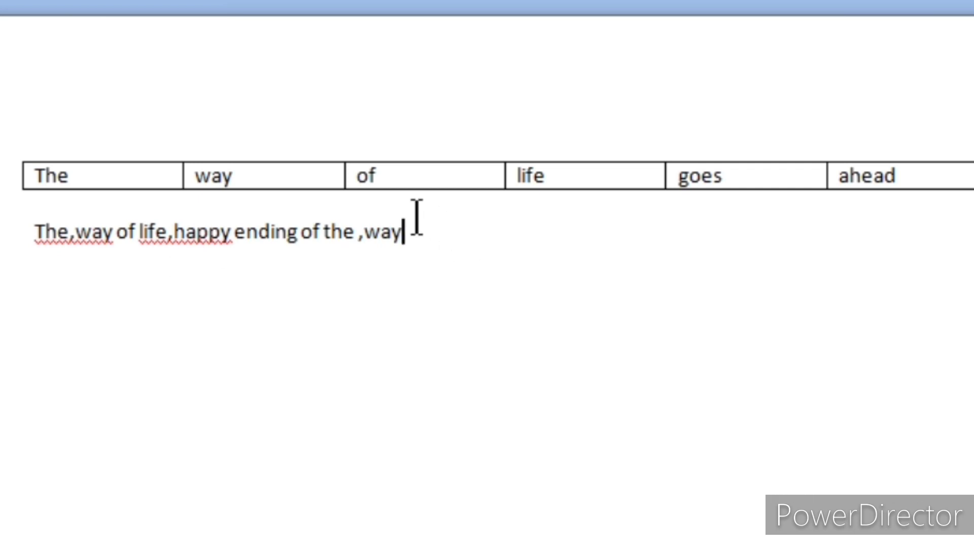
Convert the comma-separated line to a table of 4 columns with AutoFit to window, separating the text at commas
drag(34, 231, 124, 231)
click(497, 288)
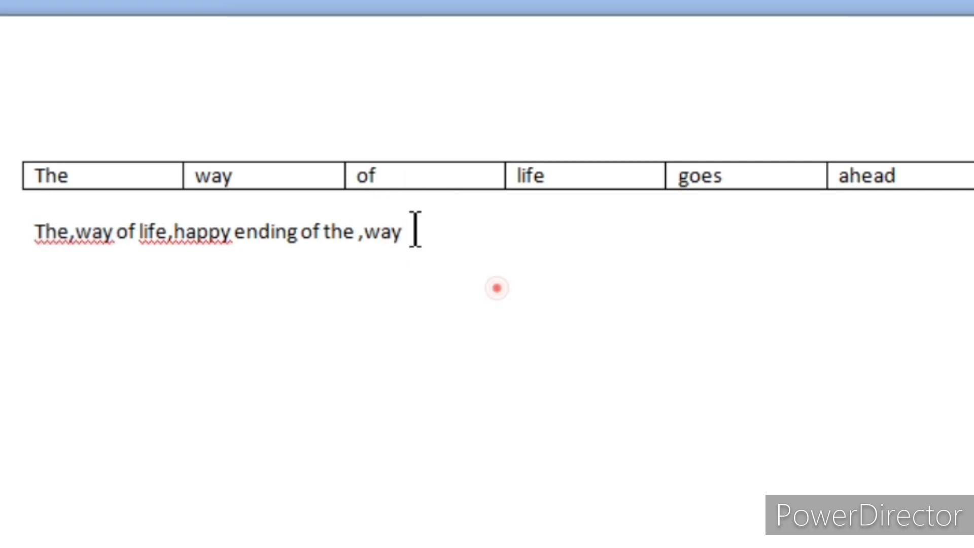
drag(415, 232, 3, 269)
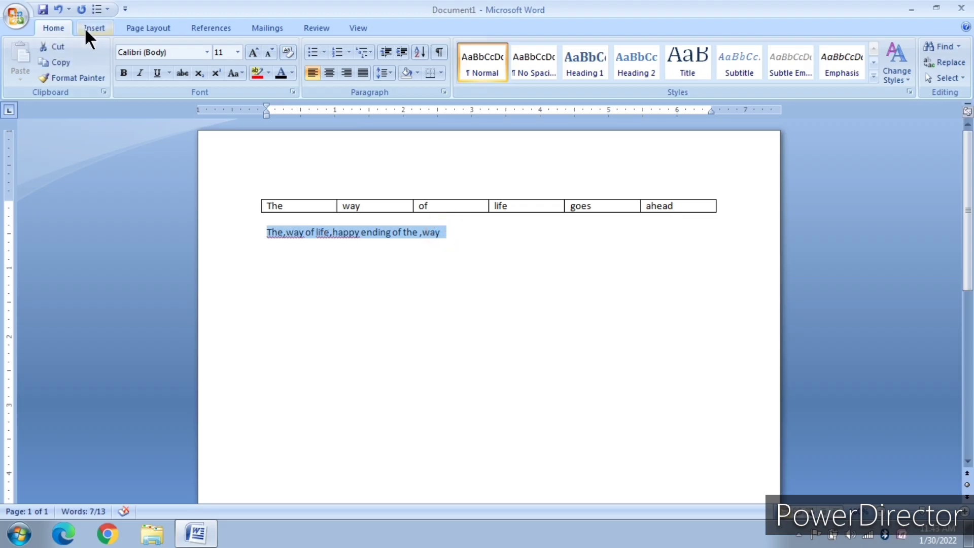
click(86, 29)
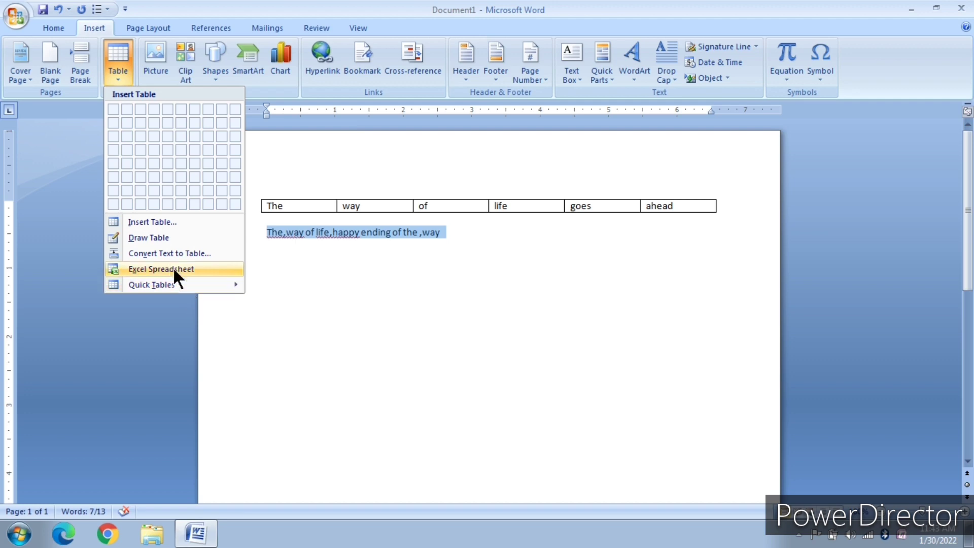
click(163, 252)
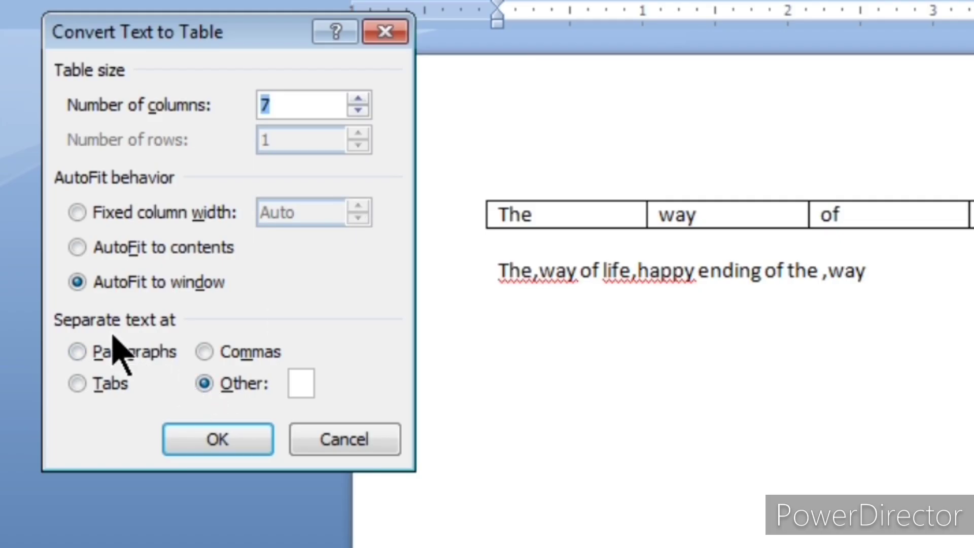
click(211, 352)
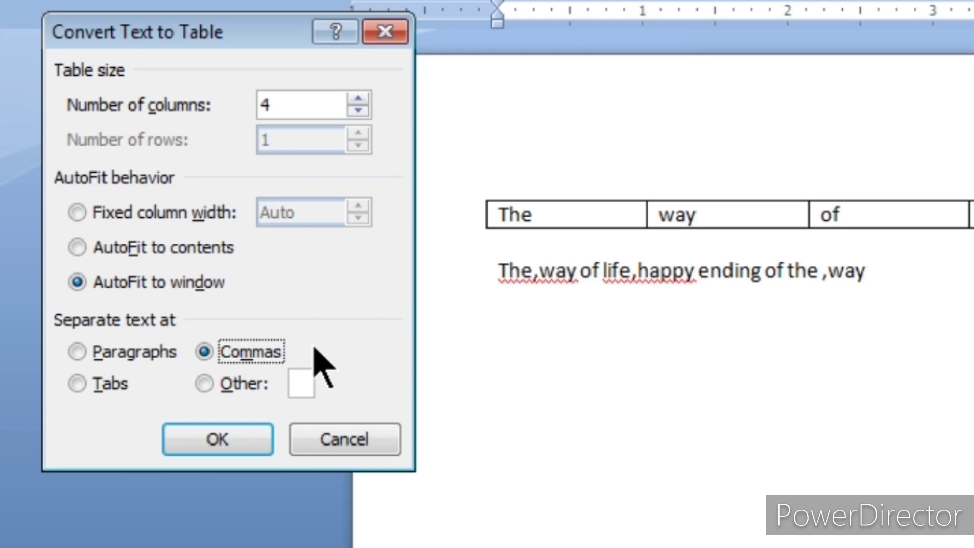
click(218, 435)
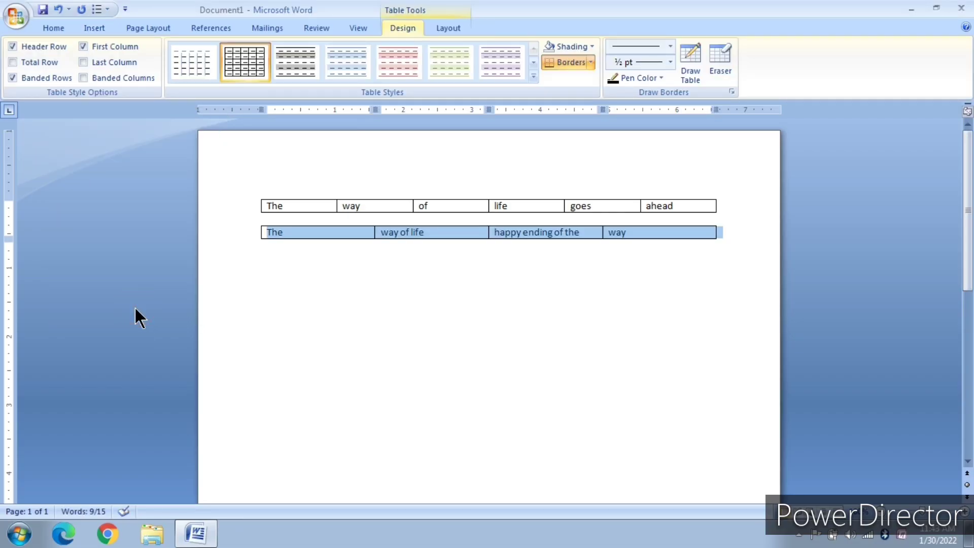
click(398, 275)
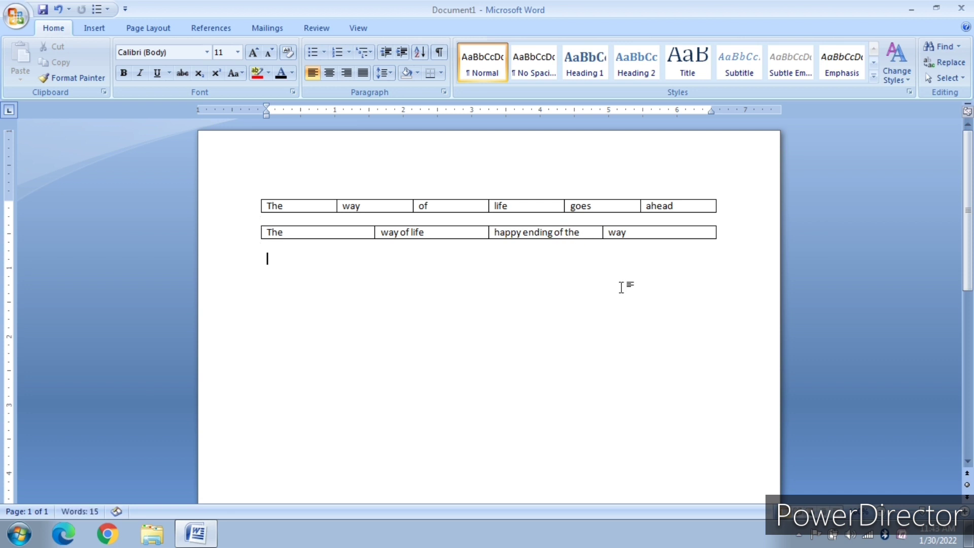
Insert the built-in Calendar 2 quick table below the comma-separated text's table
click(98, 25)
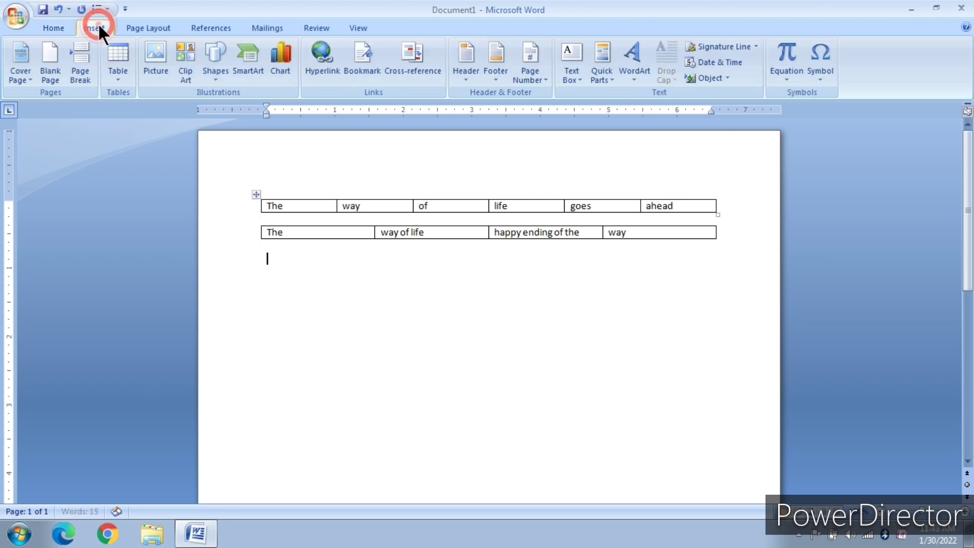
click(120, 68)
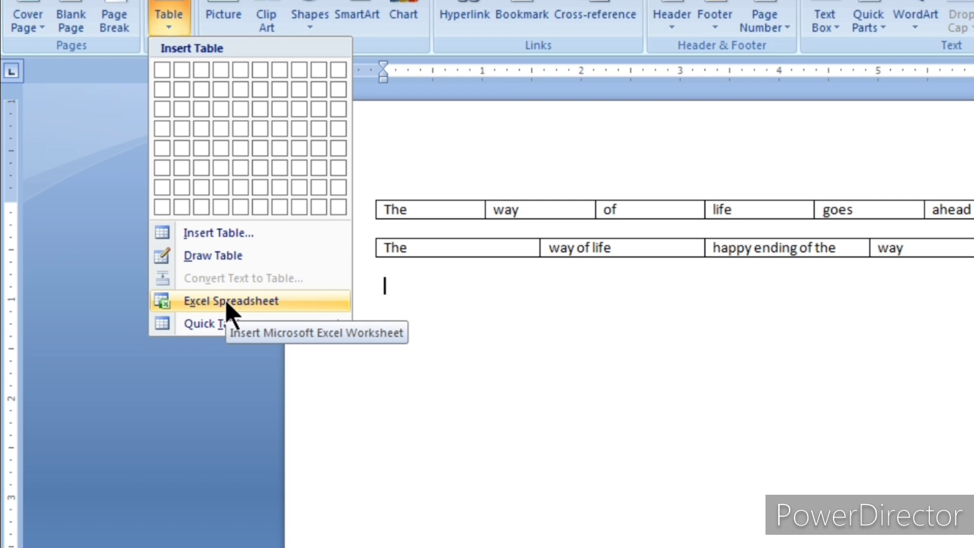
mouse_move(221, 321)
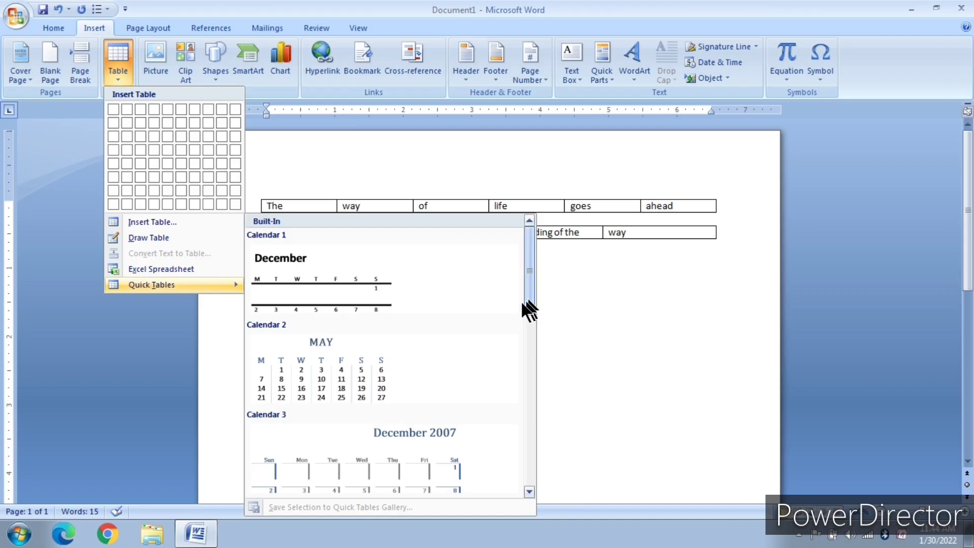
click(348, 350)
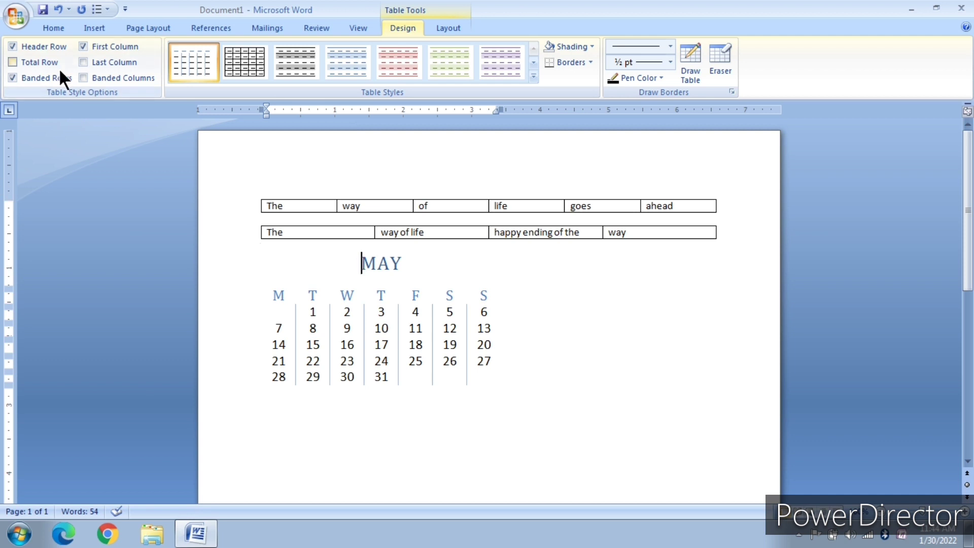
click(93, 29)
click(115, 71)
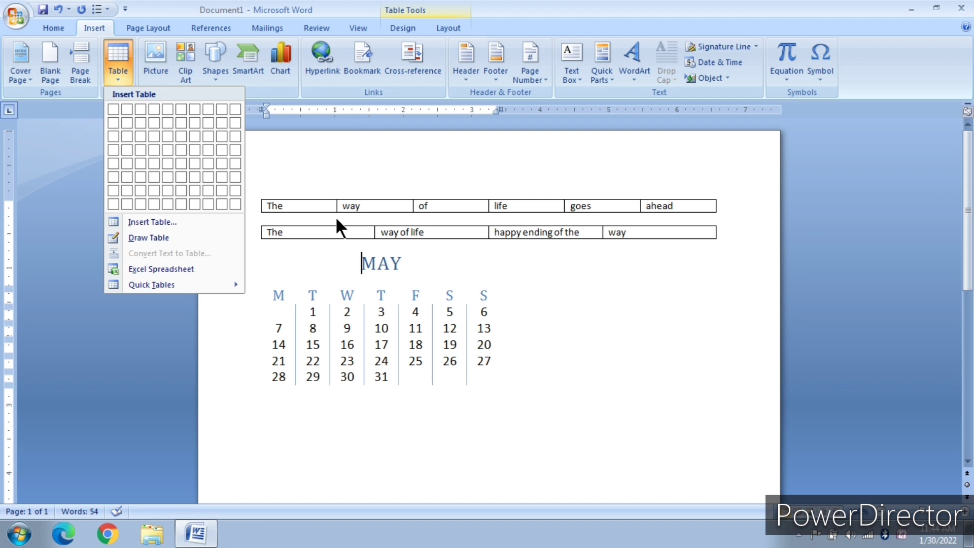
click(116, 71)
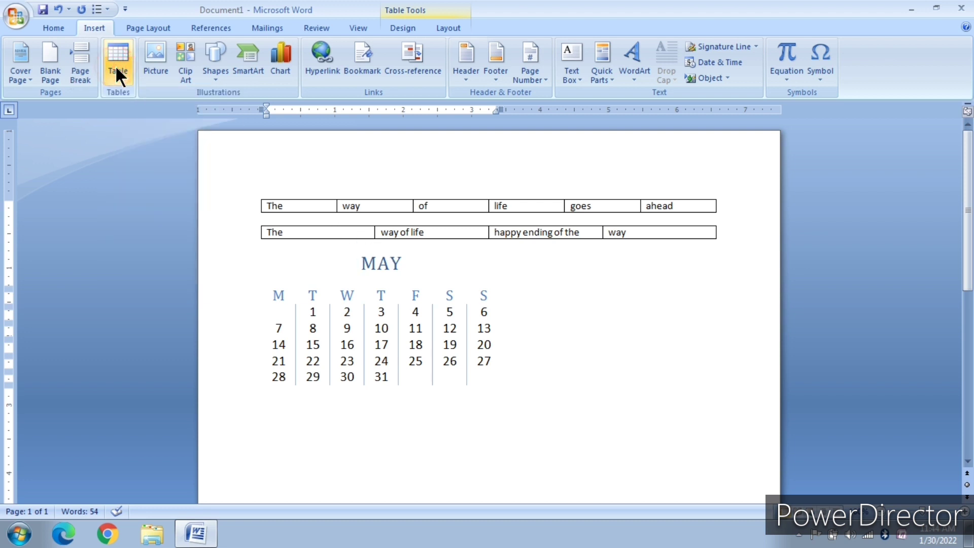